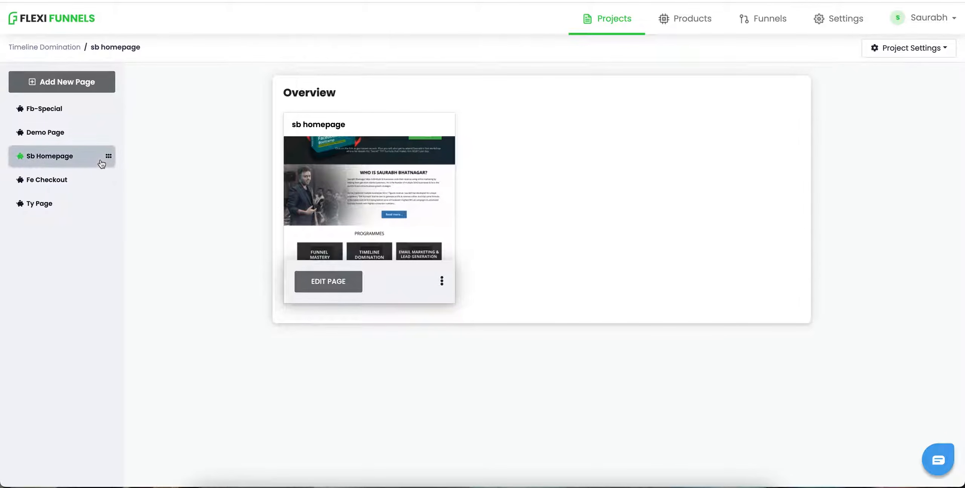
# Step: Open the Sb Homepage's live page URL and scroll through it
pyautogui.click(442, 281)
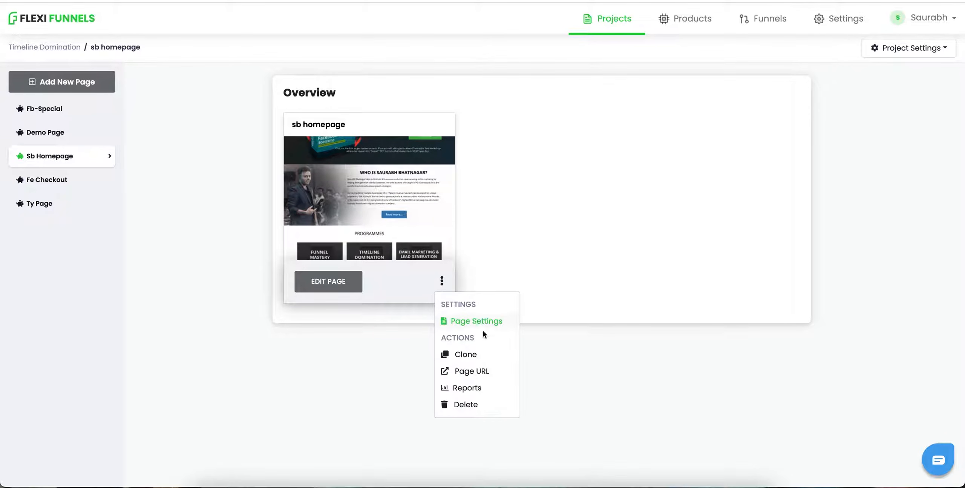
pyautogui.click(493, 368)
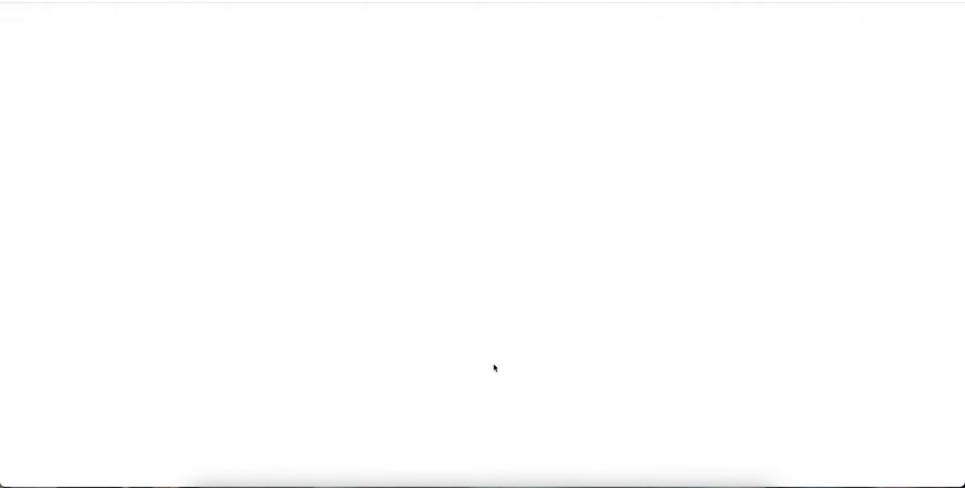
pyautogui.scroll(-15, 290, 172)
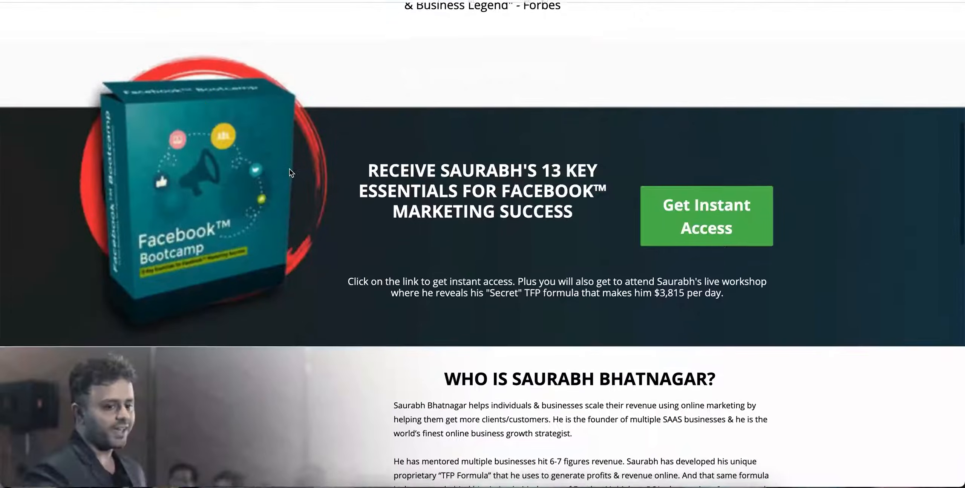
pyautogui.scroll(15, 289, 172)
pyautogui.scroll(2, 291, 173)
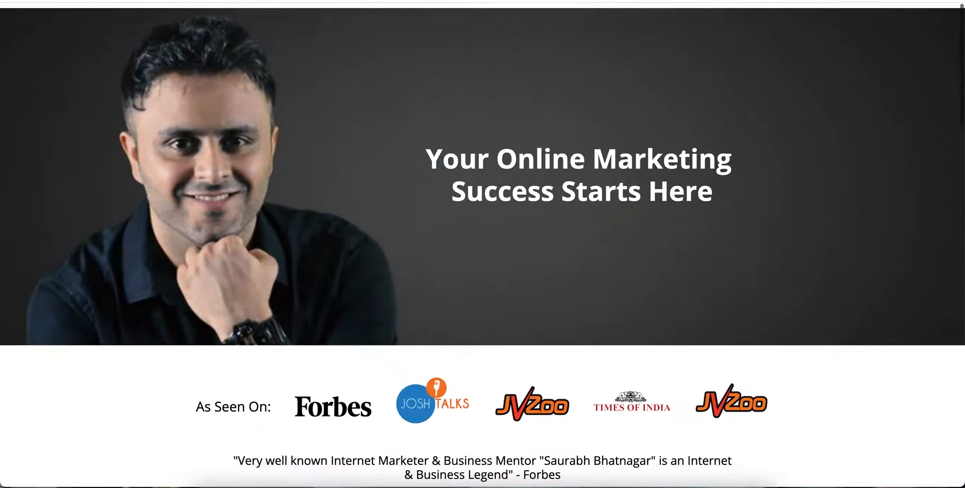
pyautogui.click(166, 1)
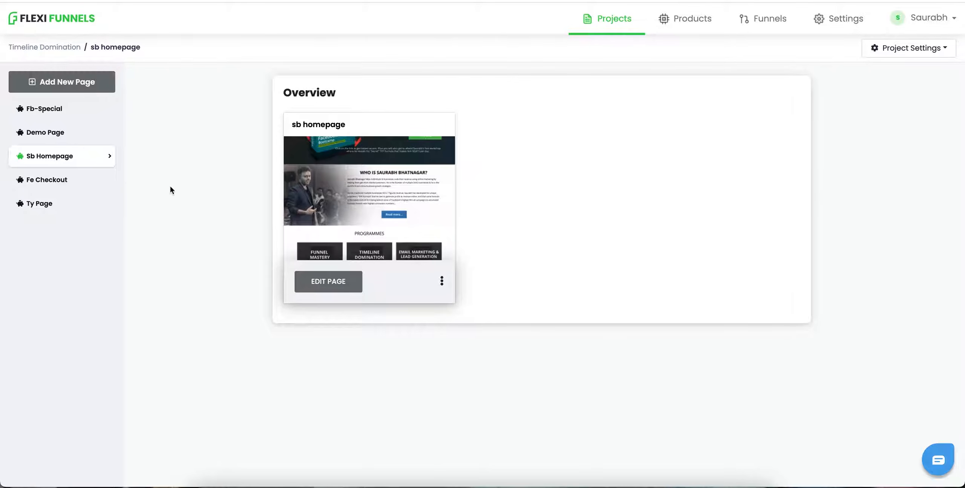
# Step: Open the Fe Checkout page's live page URL and review the checkout page
pyautogui.click(47, 179)
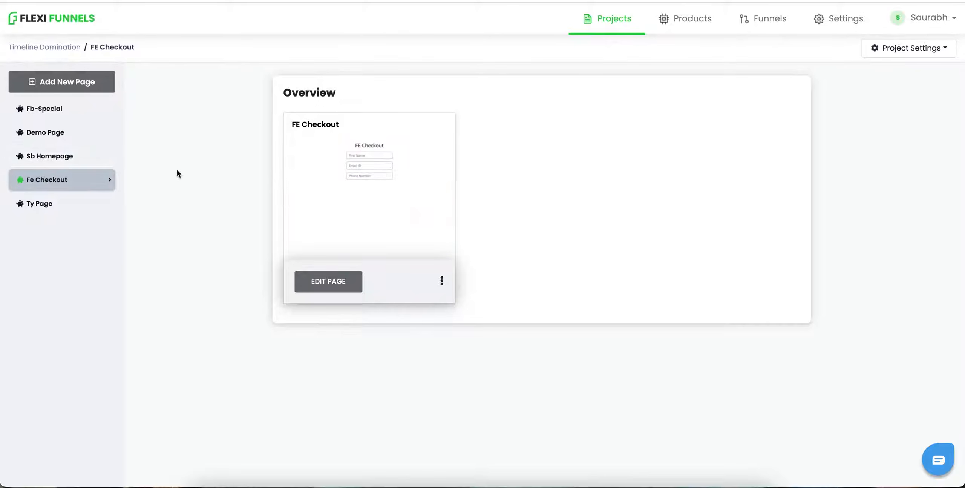
pyautogui.click(442, 280)
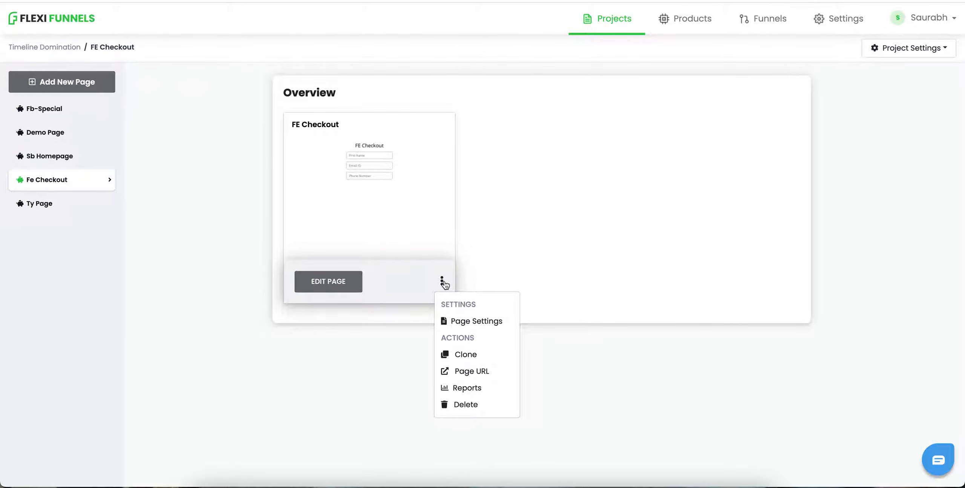
pyautogui.click(494, 371)
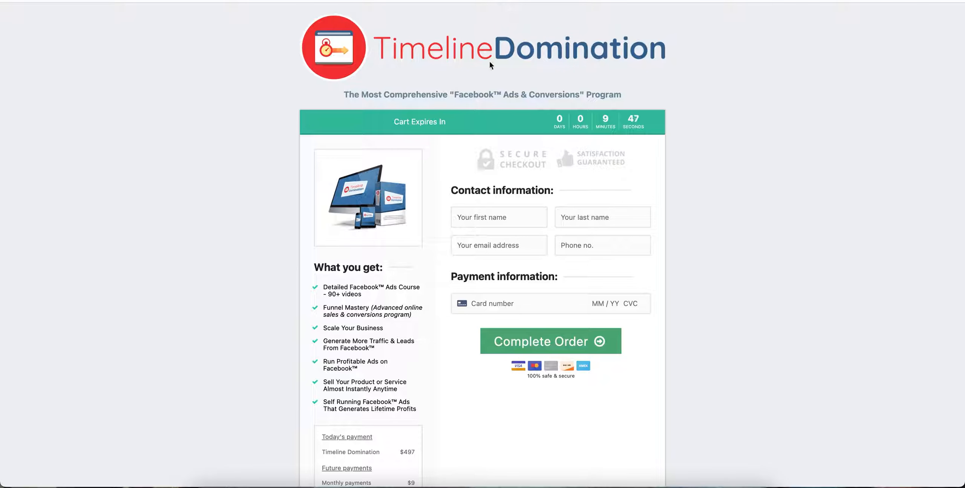
pyautogui.scroll(-6, 721, 251)
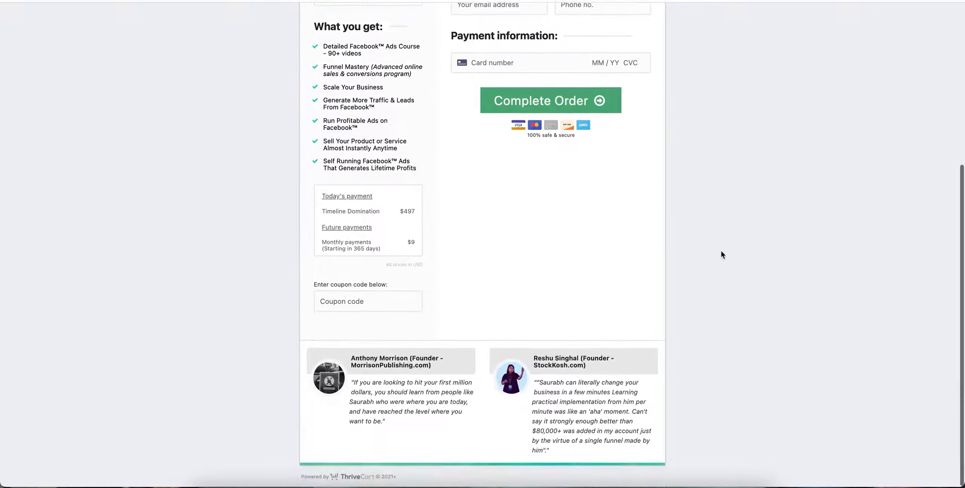
pyautogui.scroll(6, 721, 250)
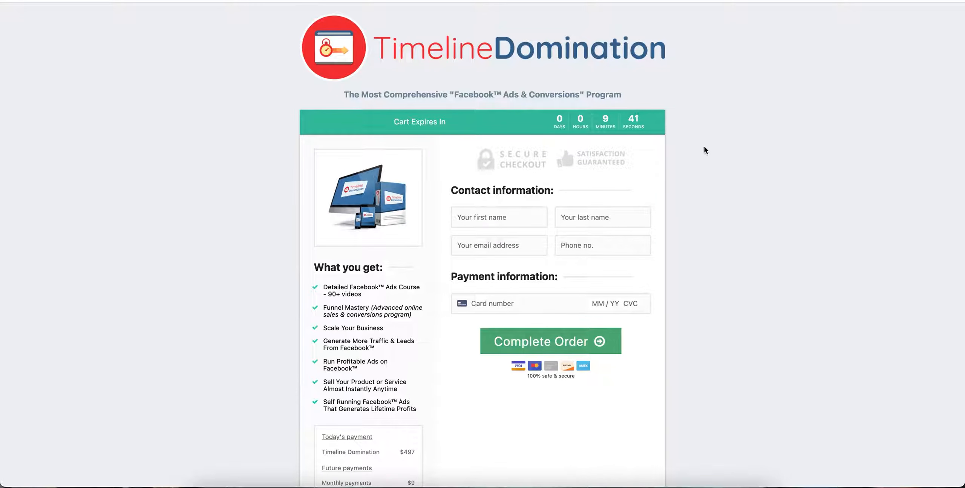
pyautogui.scroll(-4, 826, 204)
pyautogui.scroll(3, 827, 204)
pyautogui.scroll(1, 826, 204)
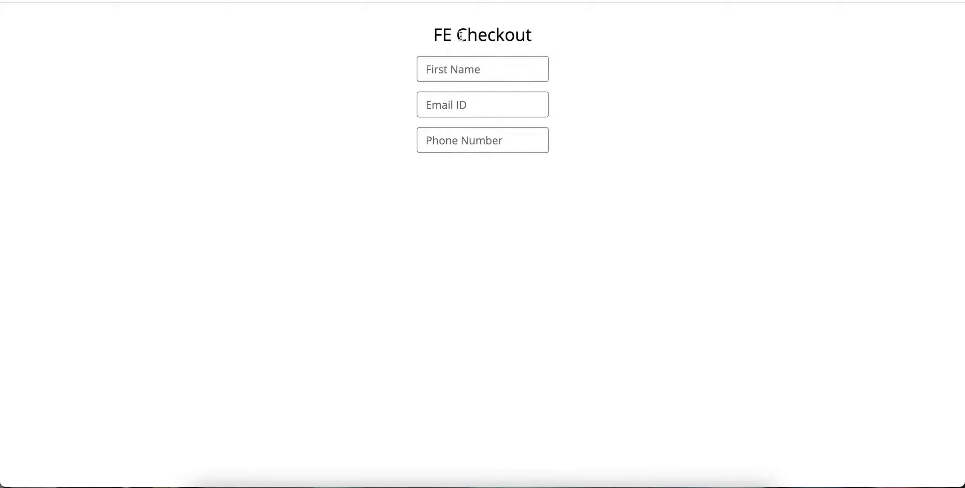
pyautogui.moveTo(456, 34); pyautogui.dragTo(506, 36)
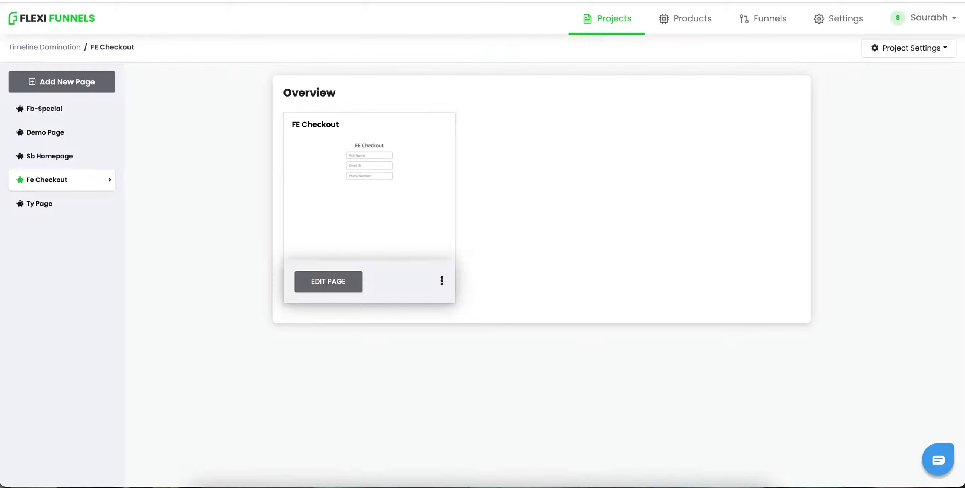
# Step: Open the Ty Page's live page URL, review its text, and close that tab
pyautogui.click(52, 213)
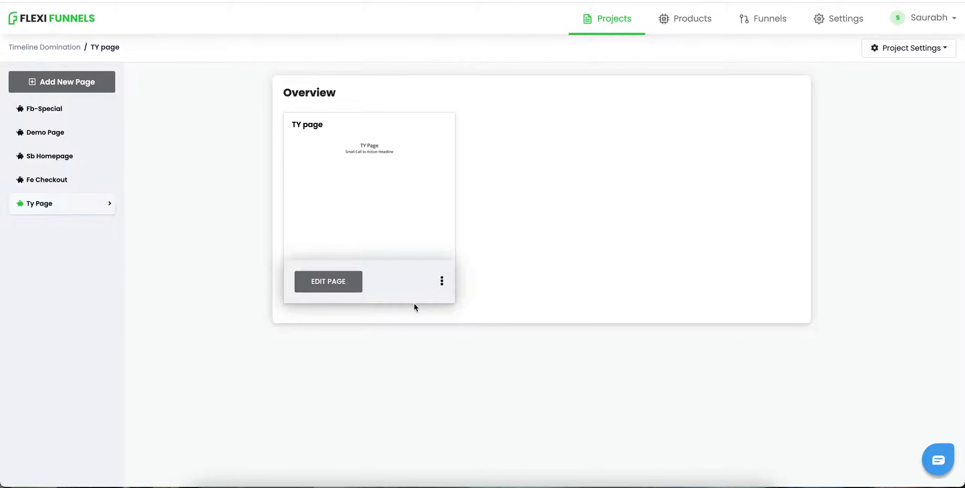
pyautogui.click(441, 282)
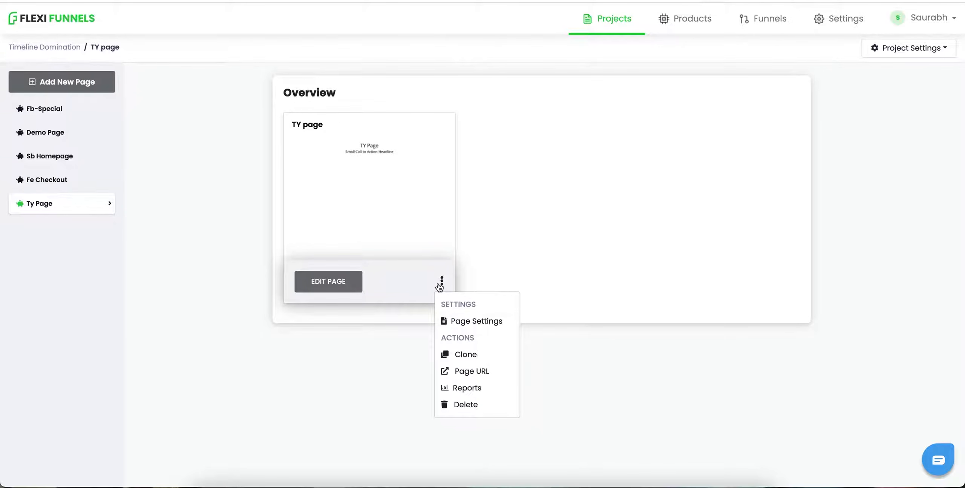
pyautogui.click(485, 367)
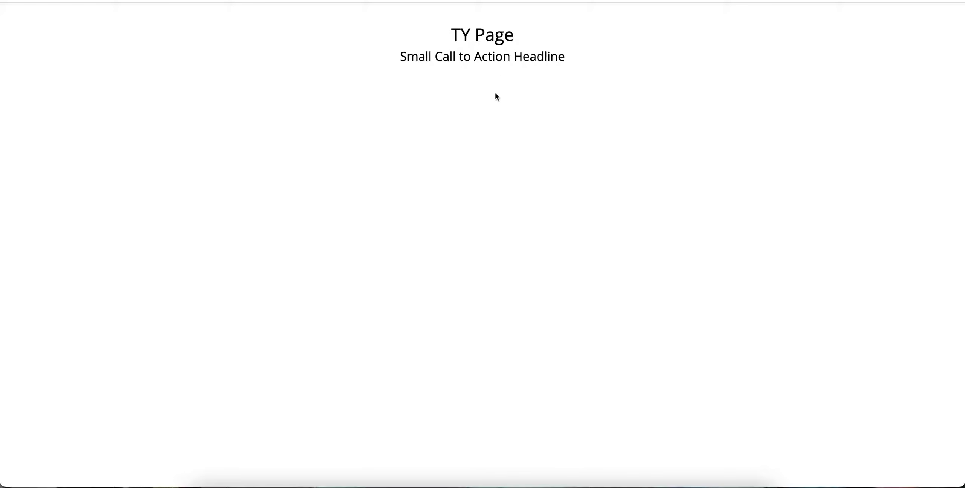
pyautogui.moveTo(482, 38); pyautogui.dragTo(481, 59)
pyautogui.click(482, 59)
pyautogui.press('super+w')
# Step: Open the Fe Checkout page in the editor, select its order form, and browse the Others components
pyautogui.click(61, 176)
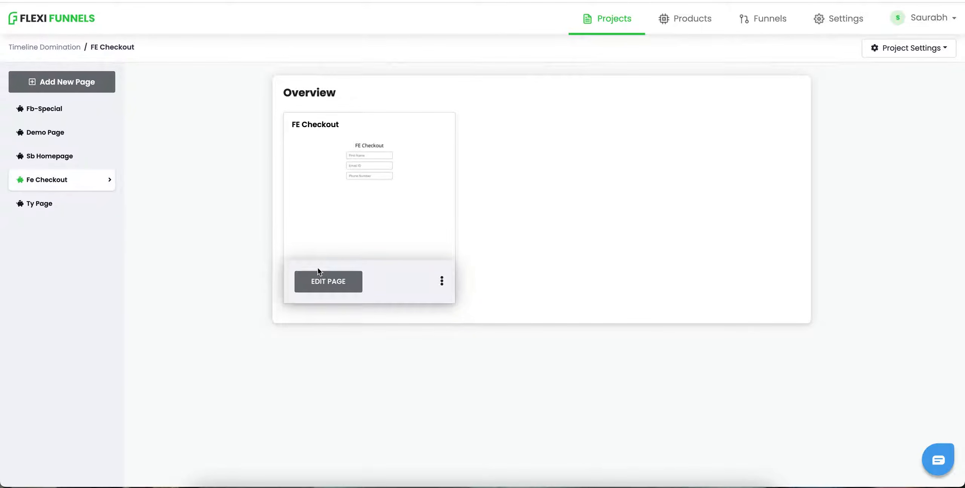
pyautogui.click(334, 291)
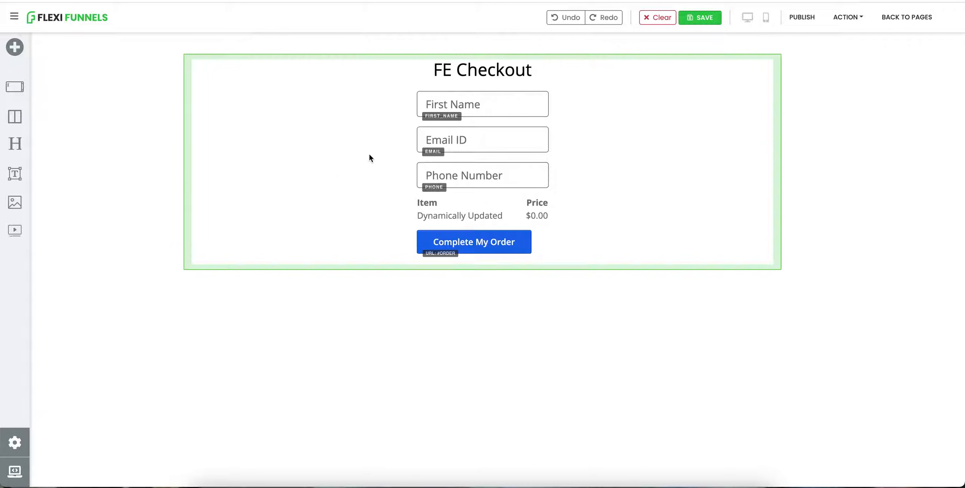
pyautogui.click(478, 90)
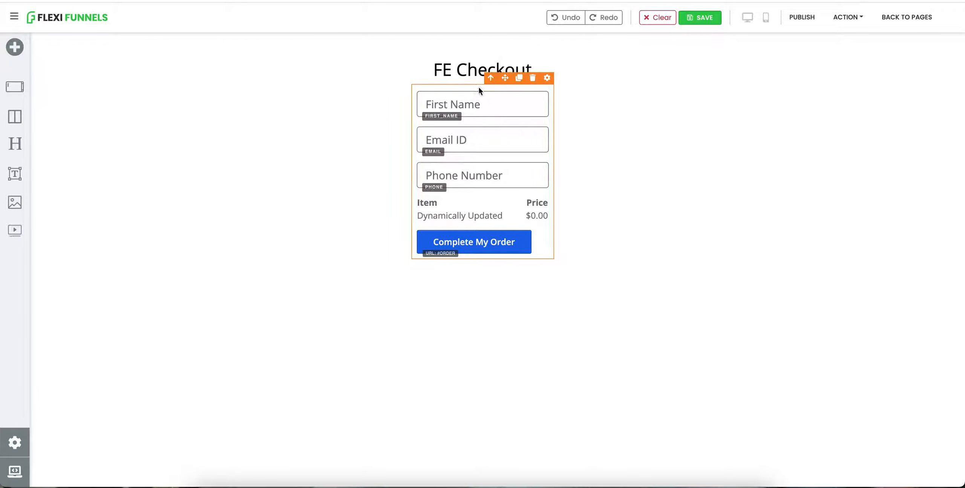
pyautogui.click(547, 77)
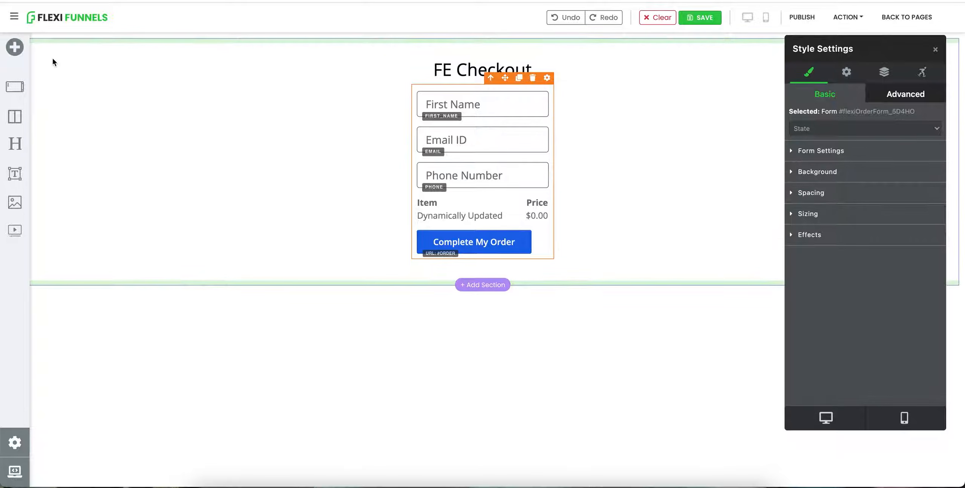
pyautogui.click(580, 264)
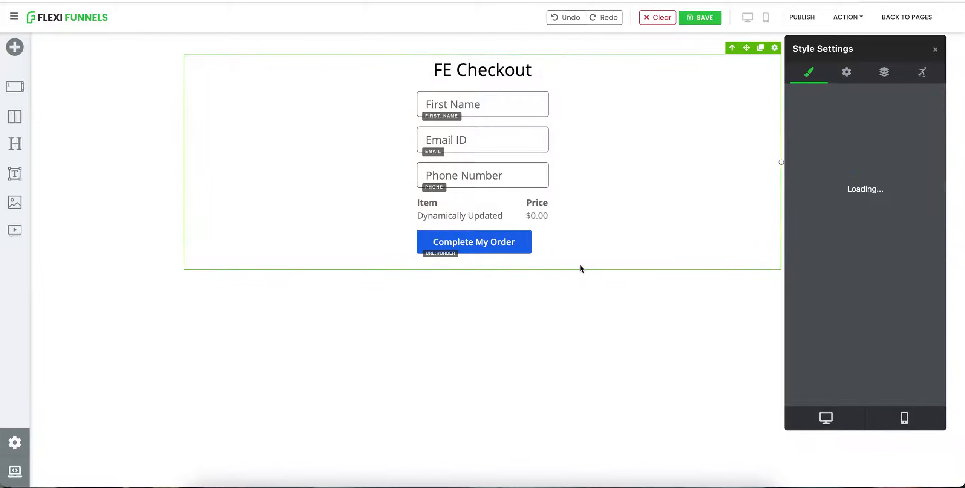
pyautogui.click(483, 258)
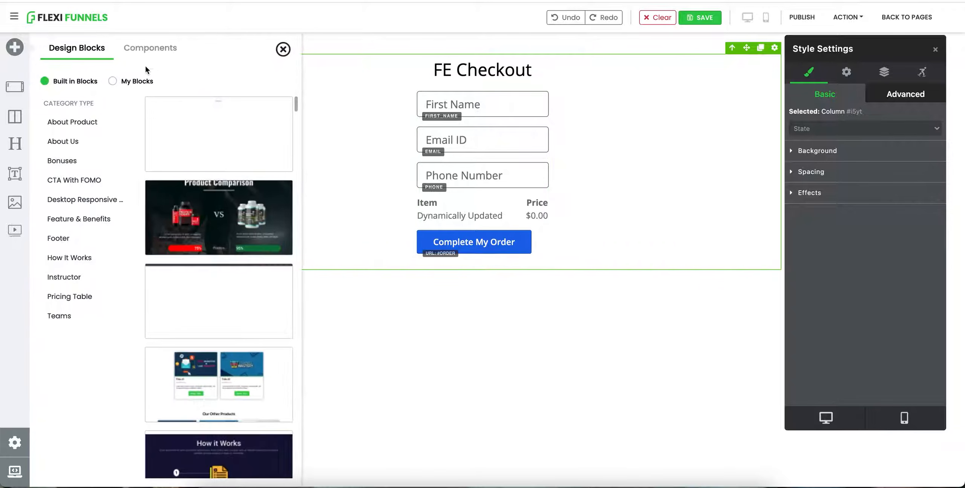
pyautogui.click(151, 54)
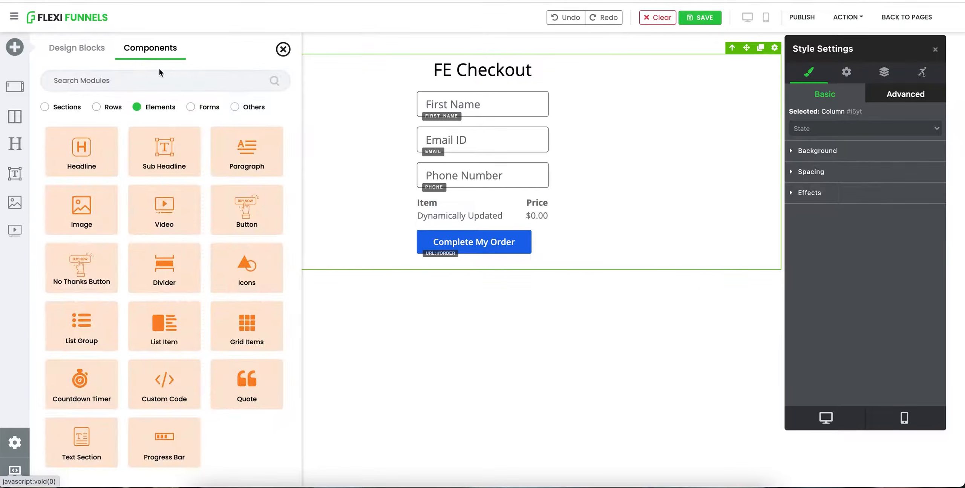
pyautogui.click(235, 106)
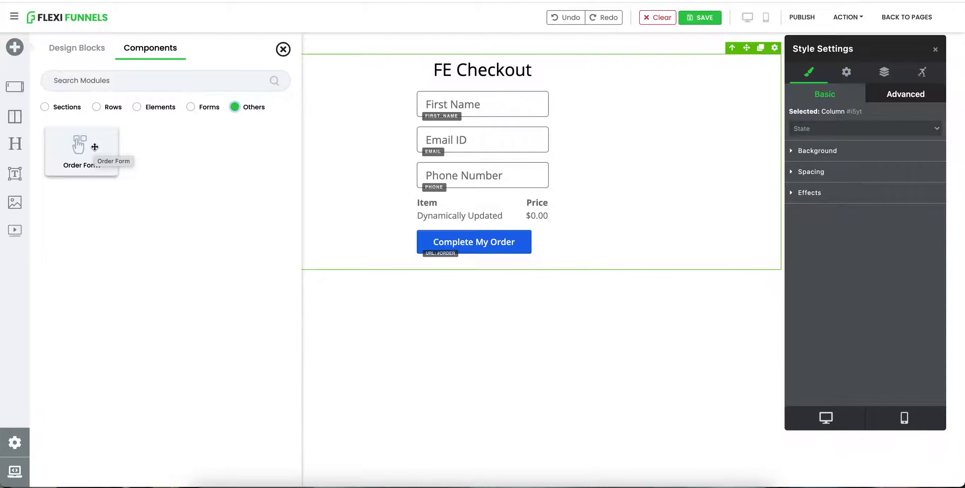
# Step: Replace the existing order form with a new Order Form component
pyautogui.click(532, 89)
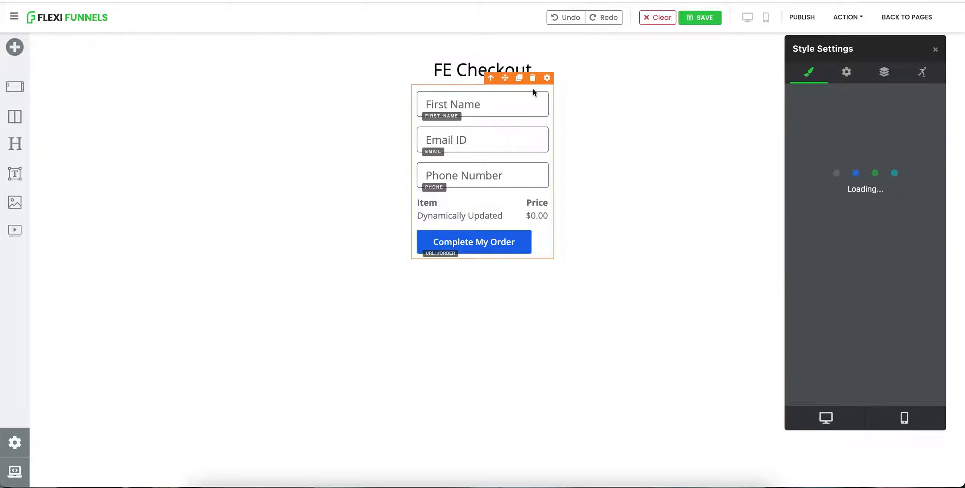
pyautogui.click(533, 78)
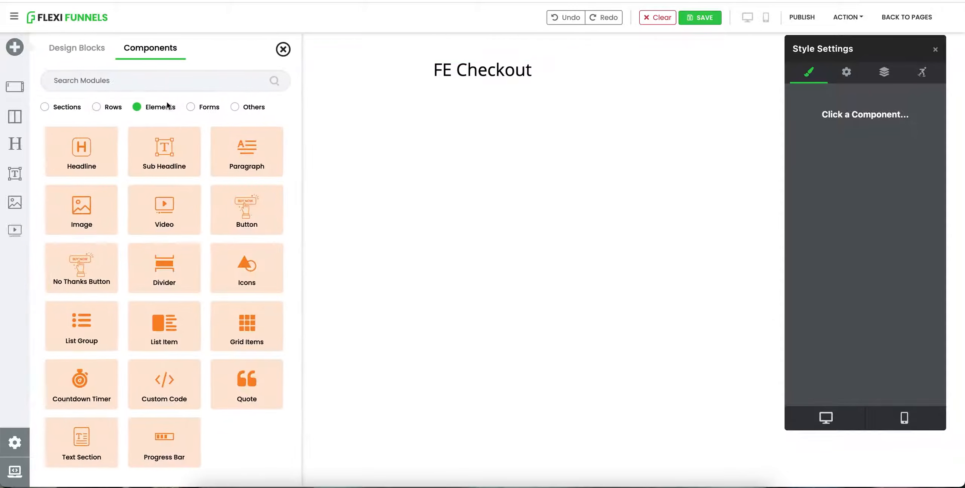
pyautogui.click(235, 106)
pyautogui.click(102, 140)
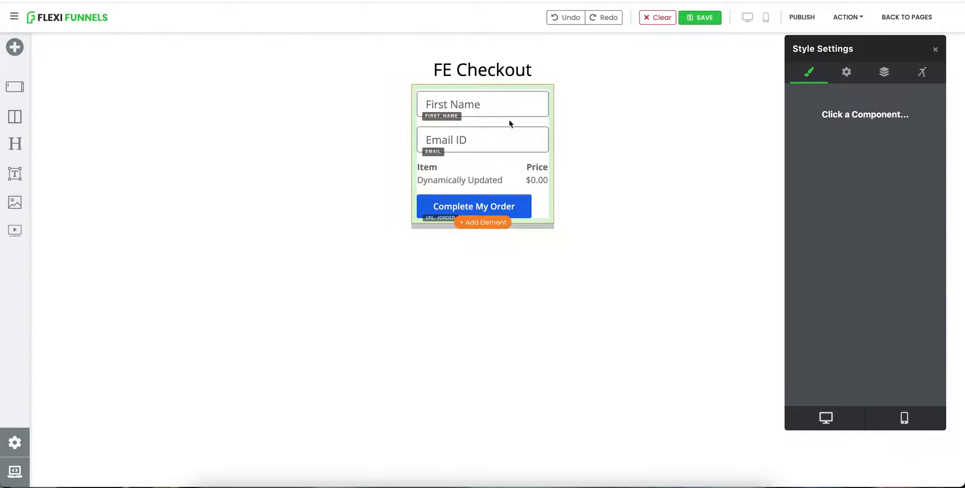
# Step: Add a Phone Number input field to the new order form's fields
pyautogui.click(514, 164)
pyautogui.click(847, 74)
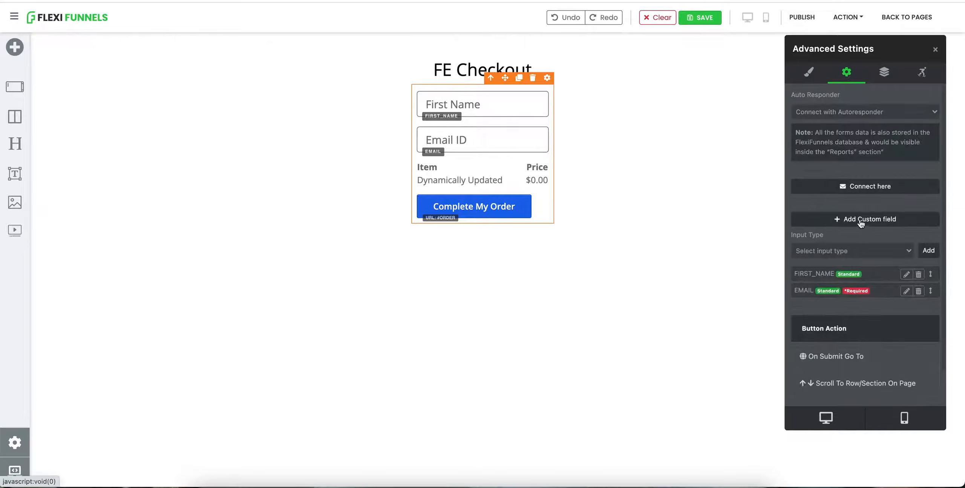
pyautogui.click(822, 251)
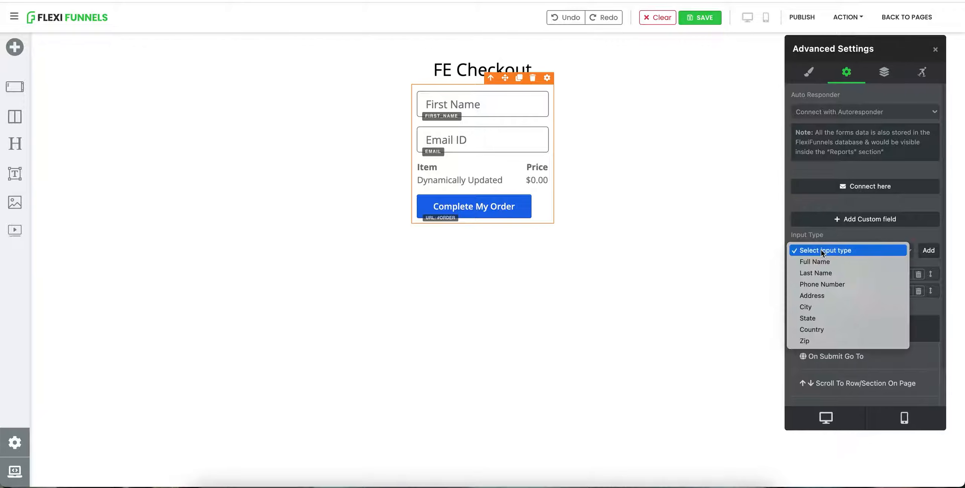
pyautogui.click(838, 282)
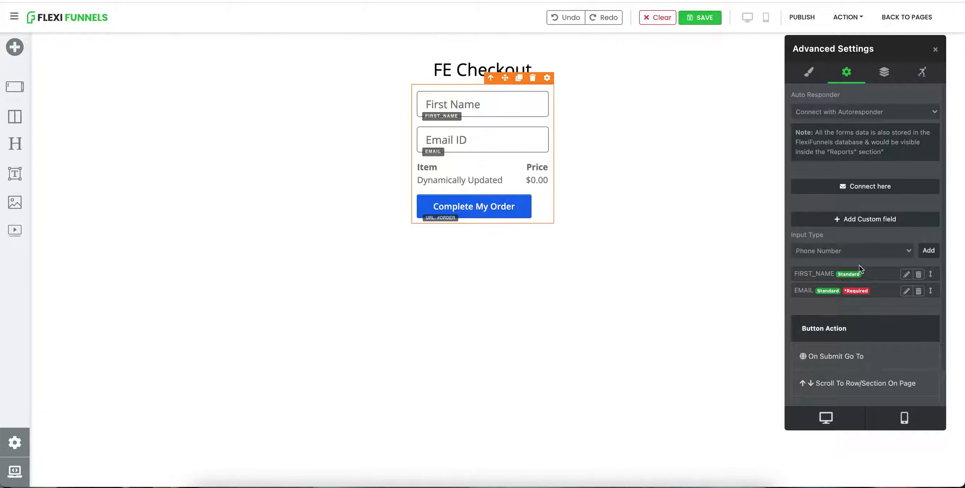
pyautogui.click(930, 251)
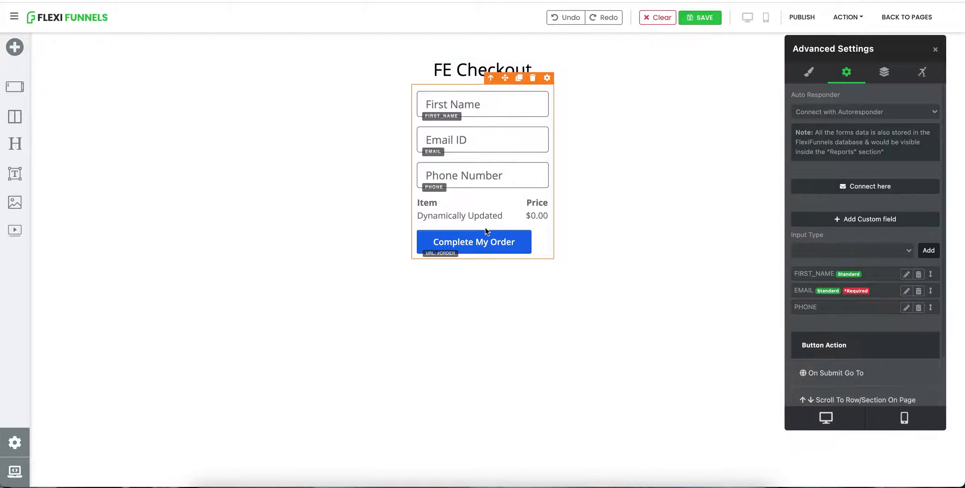
# Step: Publish the page and open its published URL, then close that tab
pyautogui.click(557, 266)
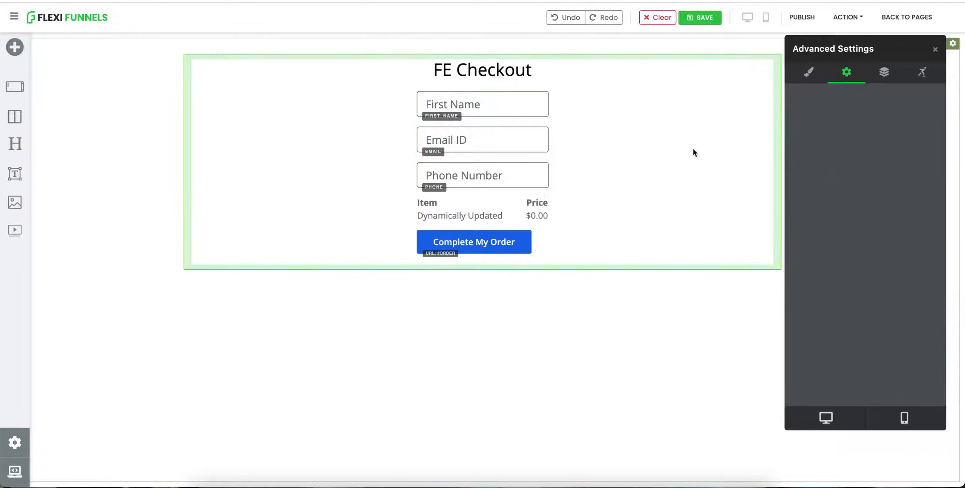
pyautogui.click(802, 18)
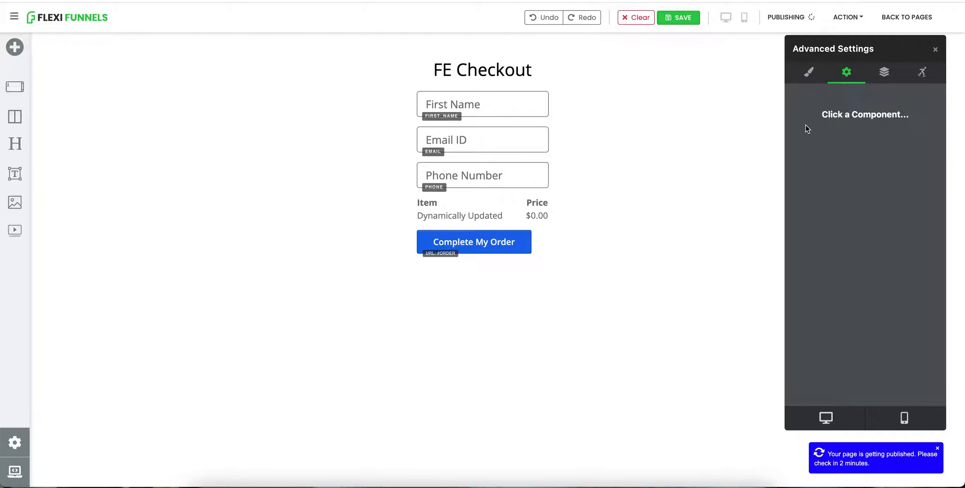
pyautogui.click(844, 18)
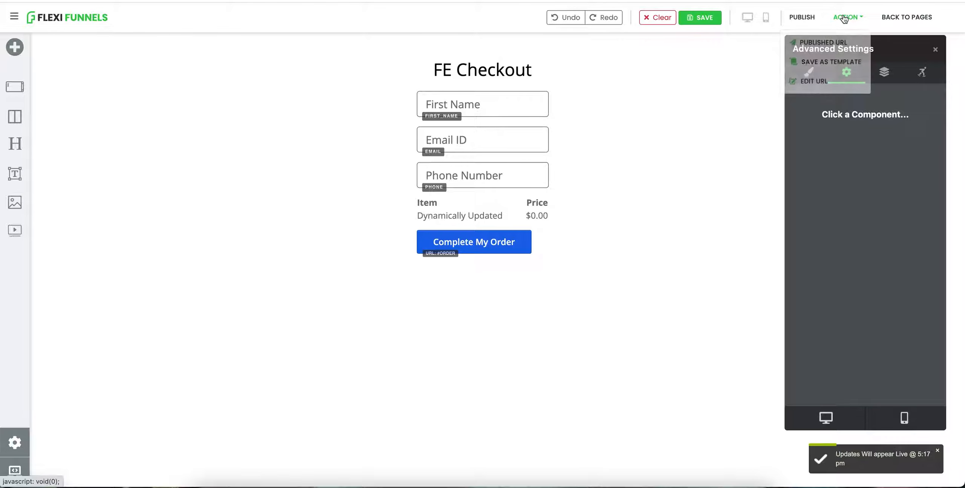
pyautogui.click(828, 37)
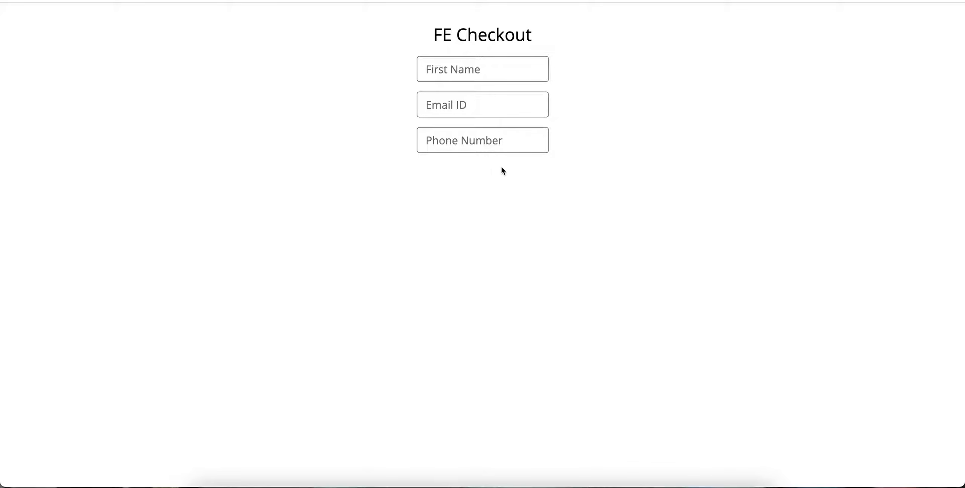
pyautogui.press('super+w')
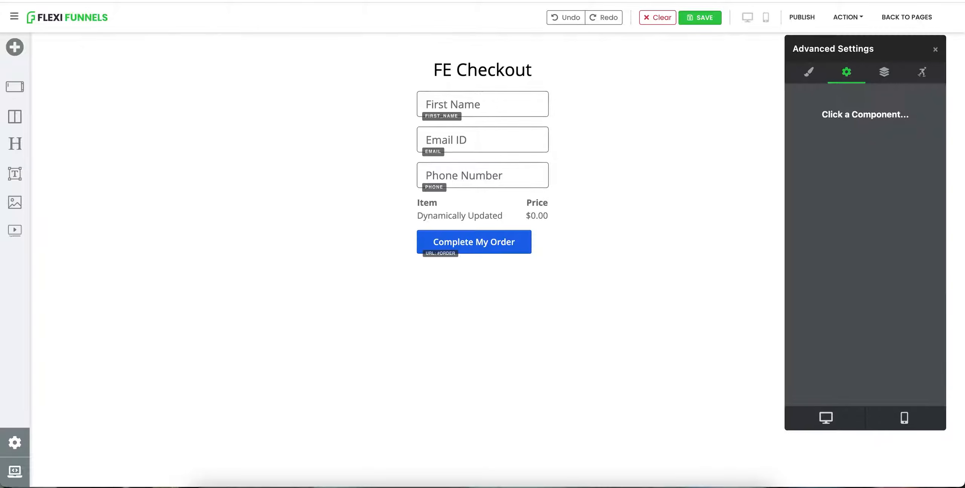
# Step: Leave the page editor without waiting and open the Products section
pyautogui.click(907, 17)
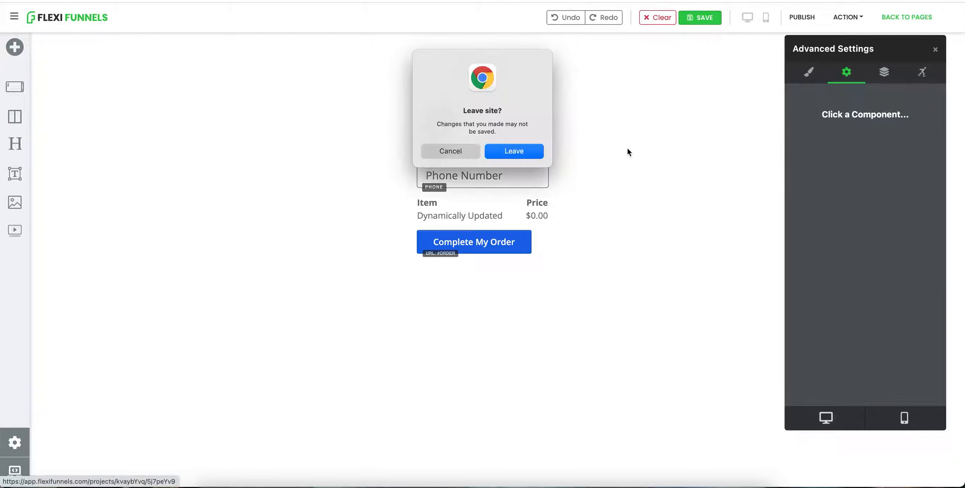
pyautogui.click(525, 150)
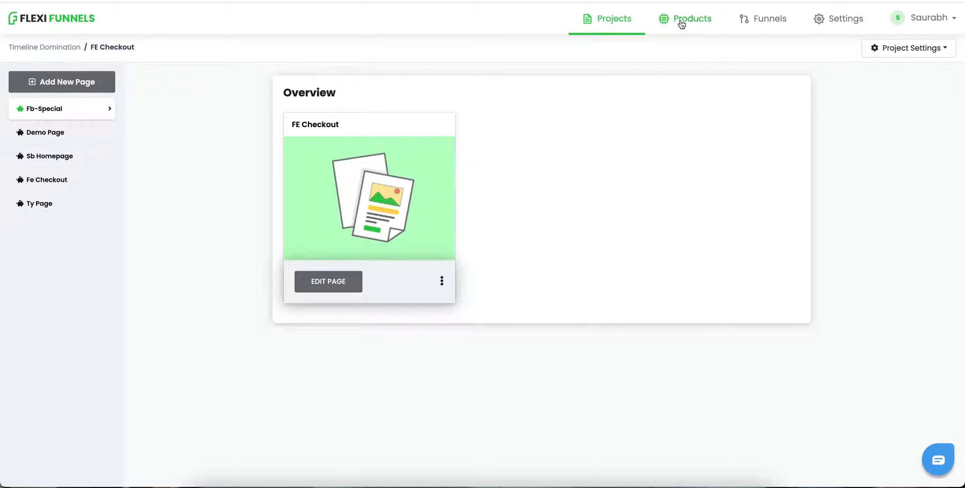
pyautogui.click(693, 19)
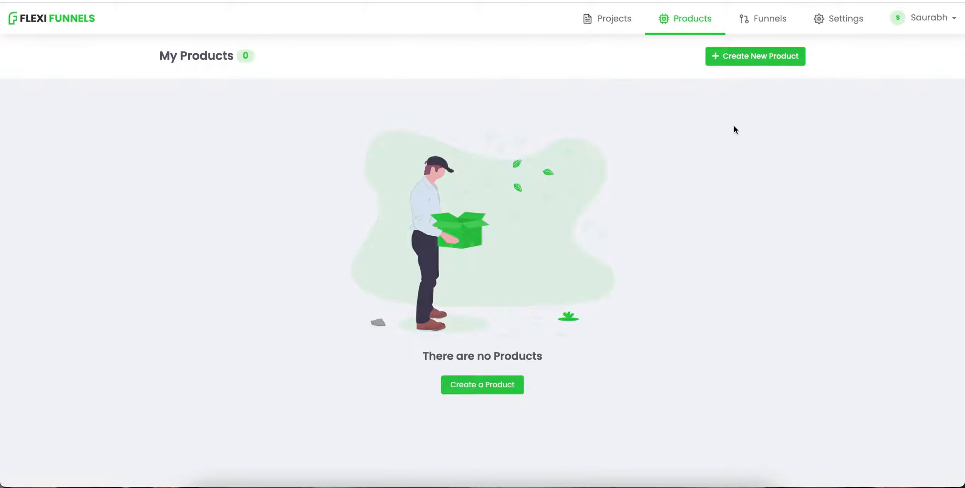
# Step: Create a new Digital product
pyautogui.click(492, 383)
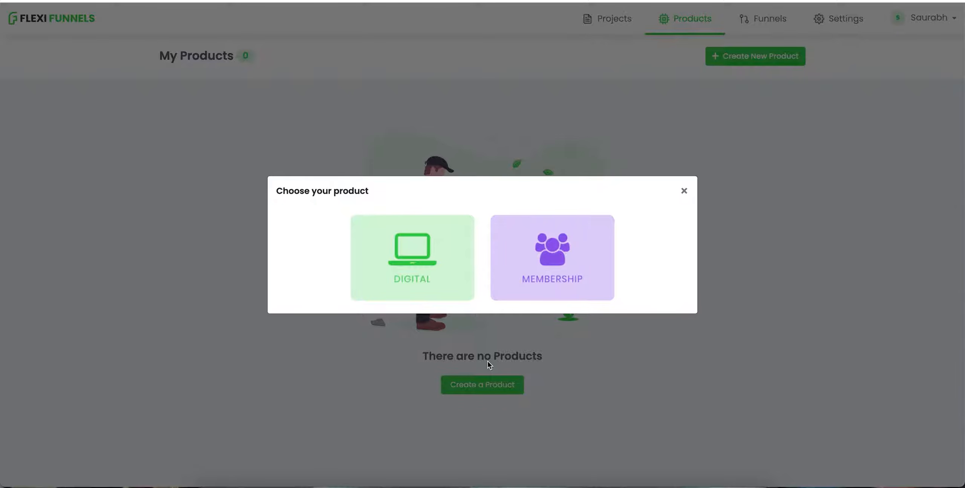
pyautogui.click(427, 268)
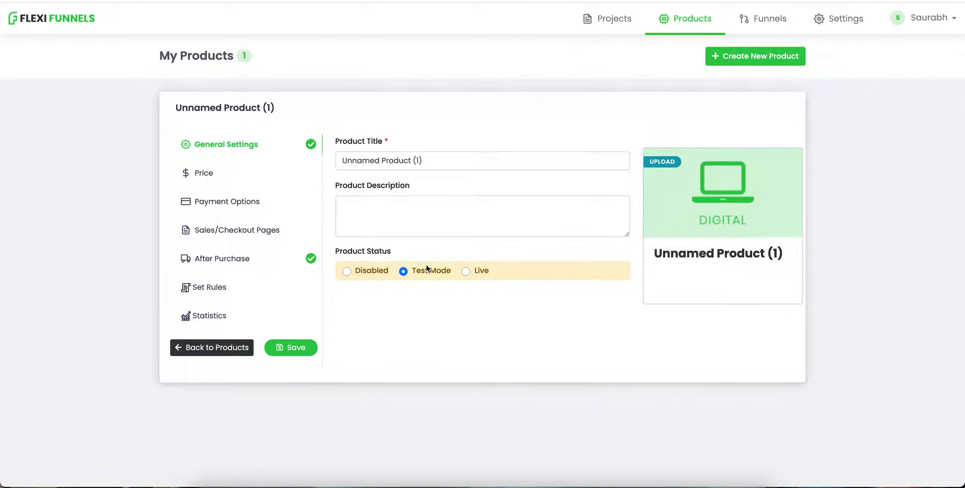
pyautogui.click(438, 158)
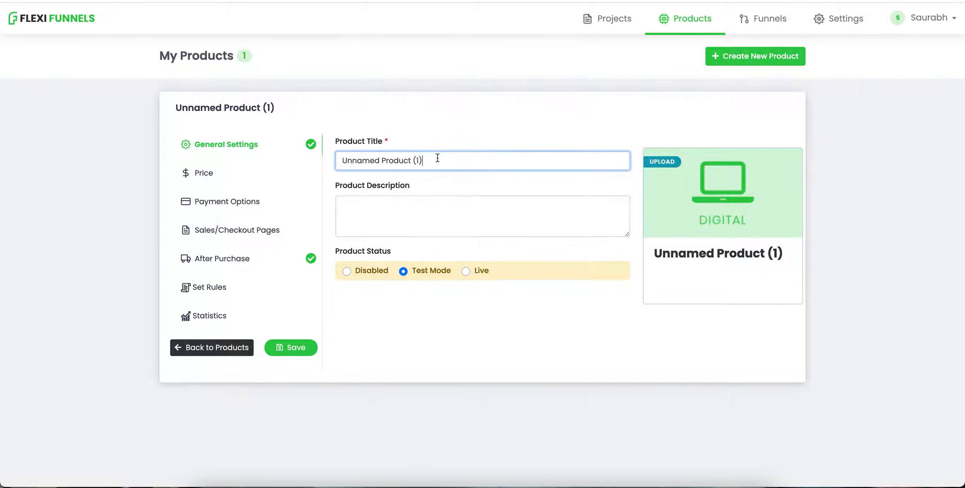
# Step: Title the product Mobile Phone and set its product status to Live
pyautogui.hotkey('ctrl', 'a')
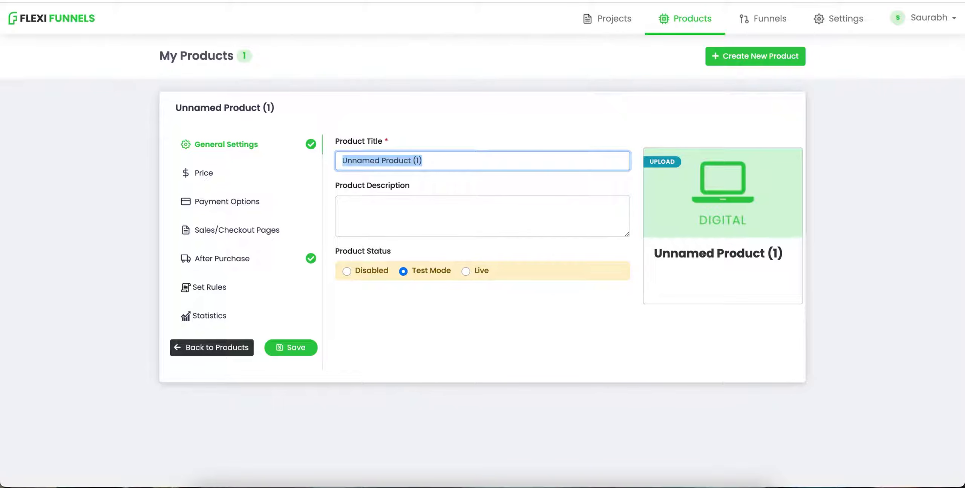
pyautogui.press('BackSpace')
pyautogui.write('Mobil')
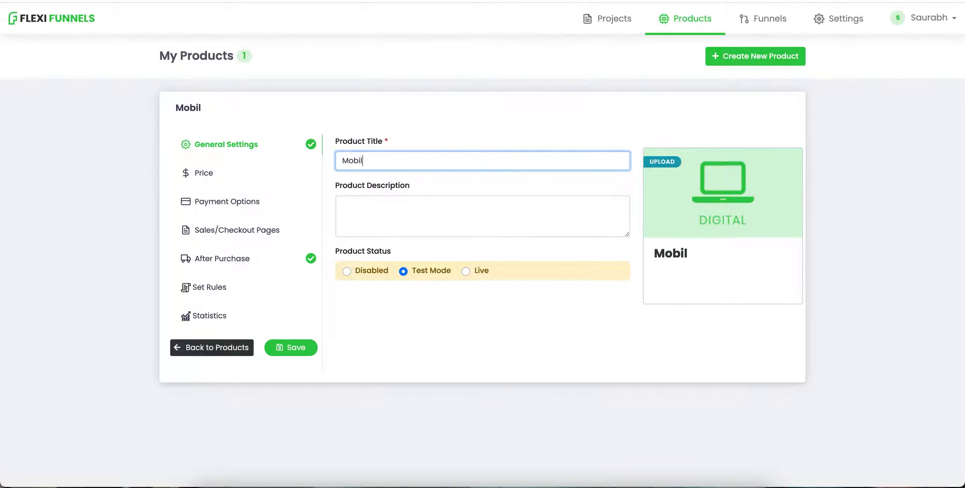
pyautogui.write('e Phone')
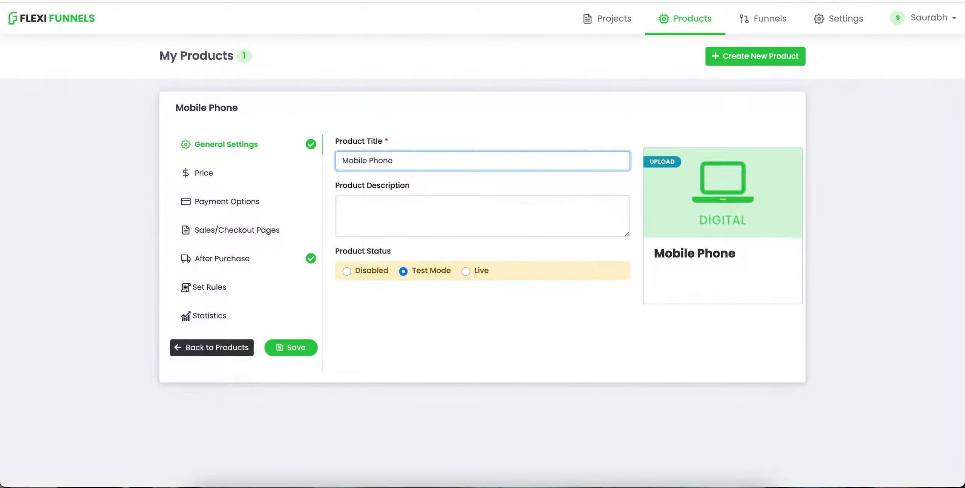
pyautogui.click(450, 219)
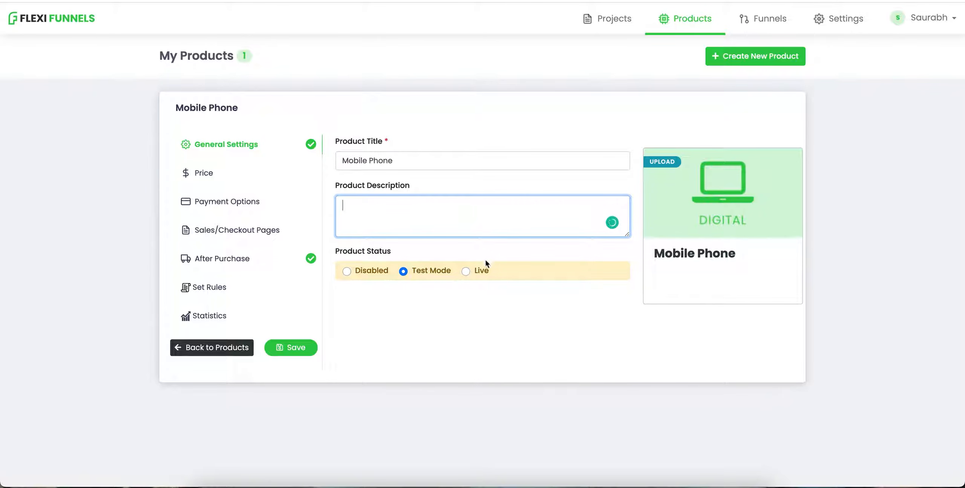
pyautogui.click(465, 270)
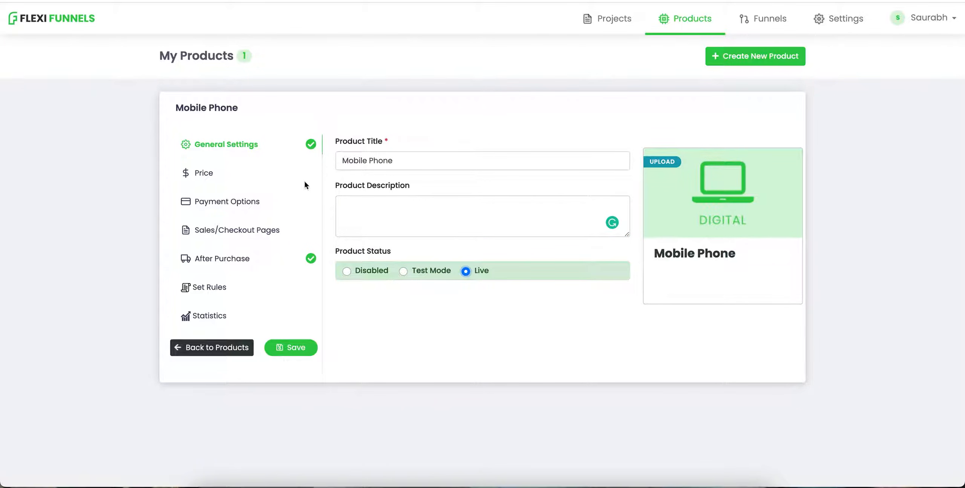
# Step: Add a One Time Fee price of Rs 10 to the product
pyautogui.click(231, 178)
pyautogui.click(587, 166)
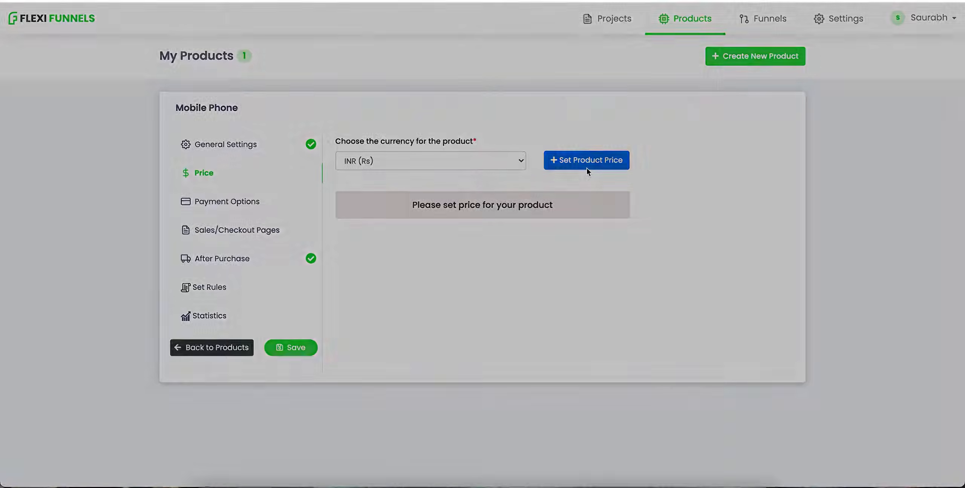
pyautogui.click(385, 186)
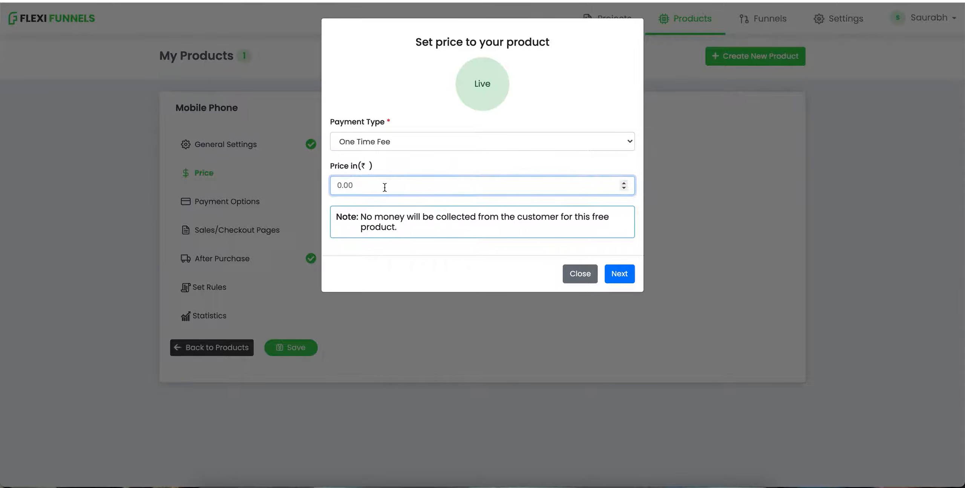
pyautogui.write('10')
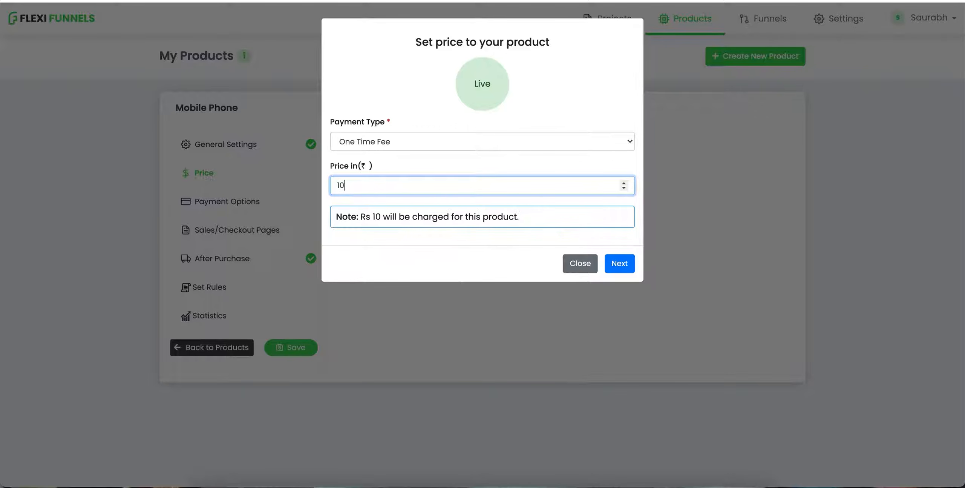
pyautogui.click(621, 264)
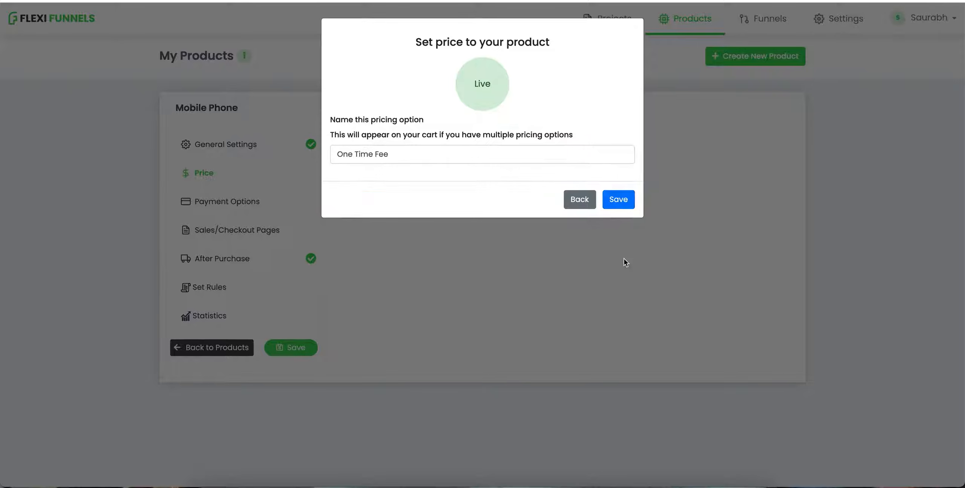
pyautogui.click(608, 202)
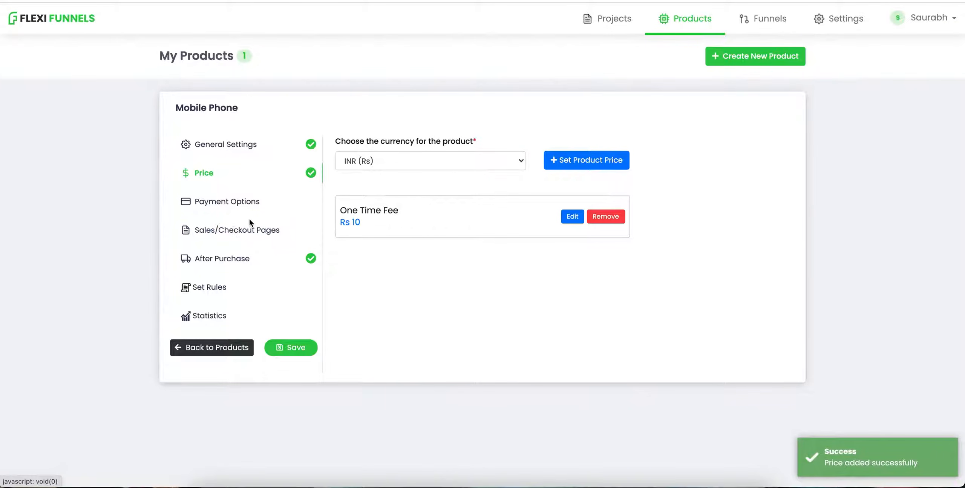
# Step: Review the product's payment providers and their minimum price notes under Payment Options
pyautogui.click(234, 200)
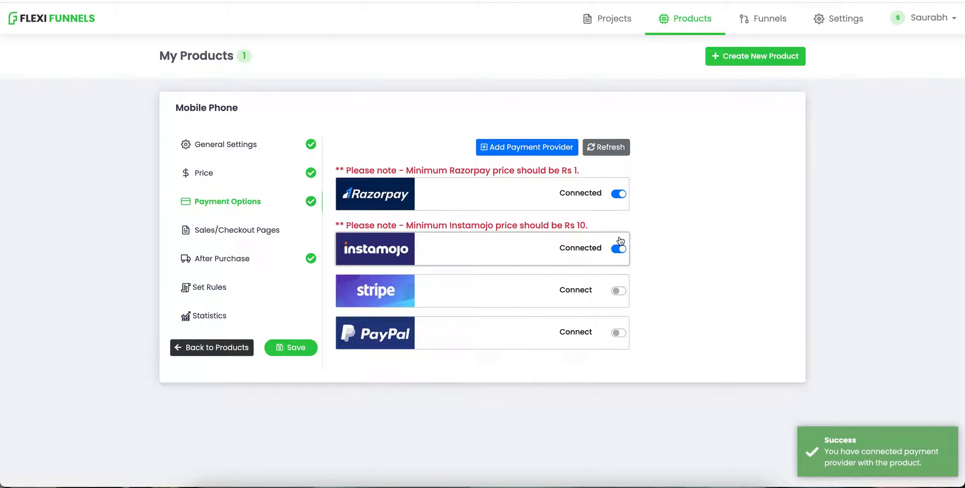
pyautogui.moveTo(426, 172); pyautogui.dragTo(509, 175)
pyautogui.click(509, 175)
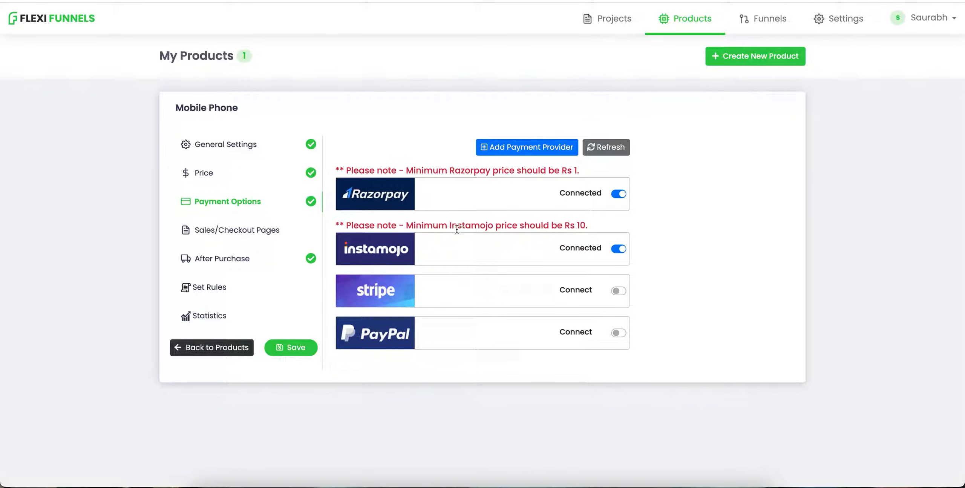
pyautogui.moveTo(457, 229); pyautogui.dragTo(552, 223)
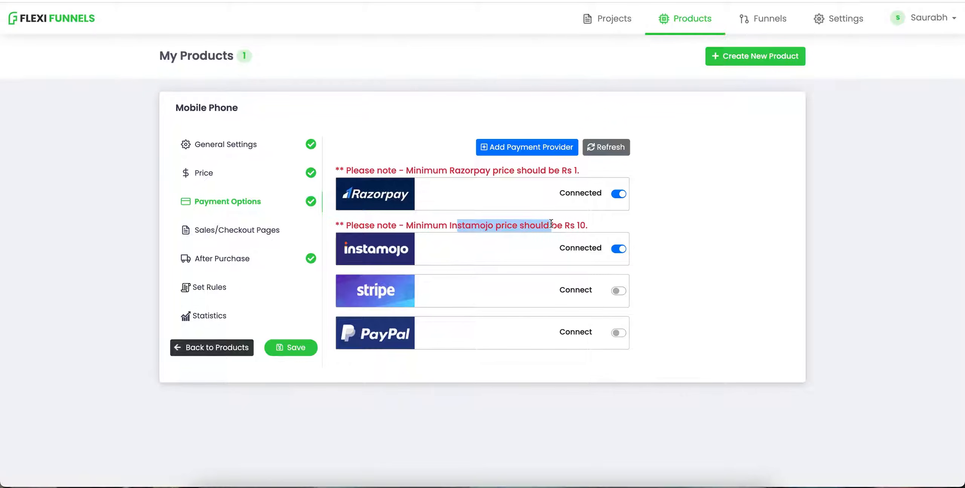
pyautogui.click(551, 223)
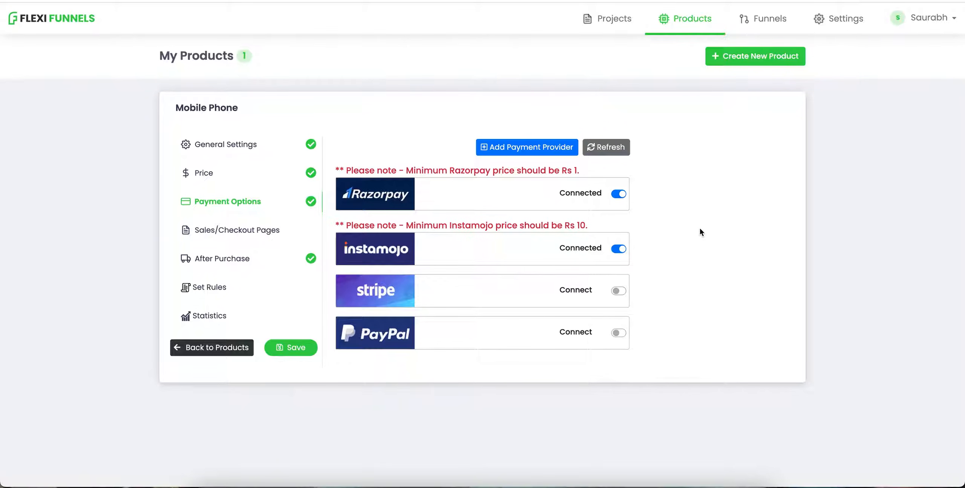
pyautogui.moveTo(540, 226); pyautogui.dragTo(445, 225)
pyautogui.click(444, 226)
# Step: Link the sales page to the Timeline Domination project's sb homepage
pyautogui.click(222, 236)
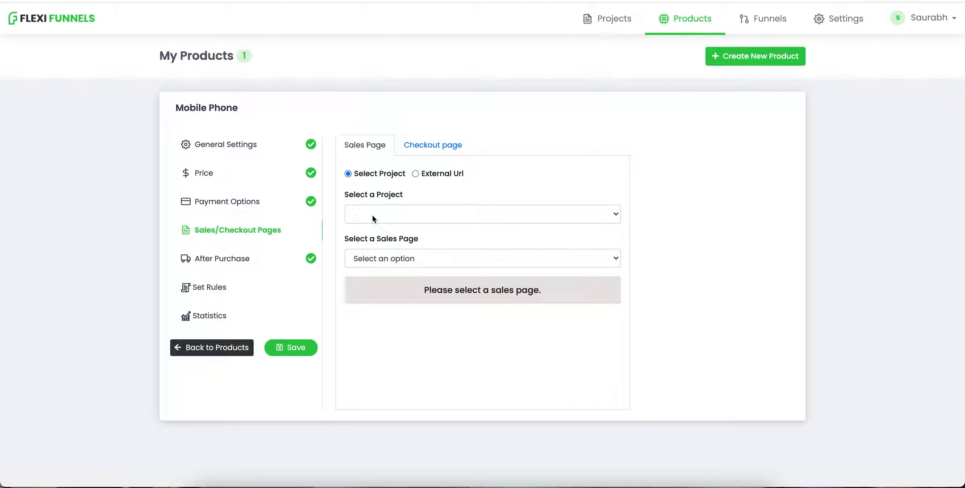
pyautogui.click(412, 220)
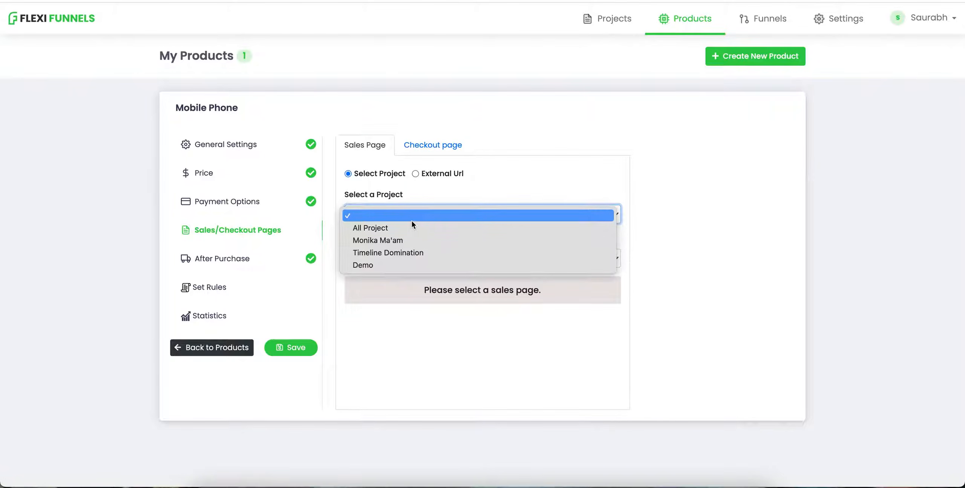
pyautogui.click(412, 251)
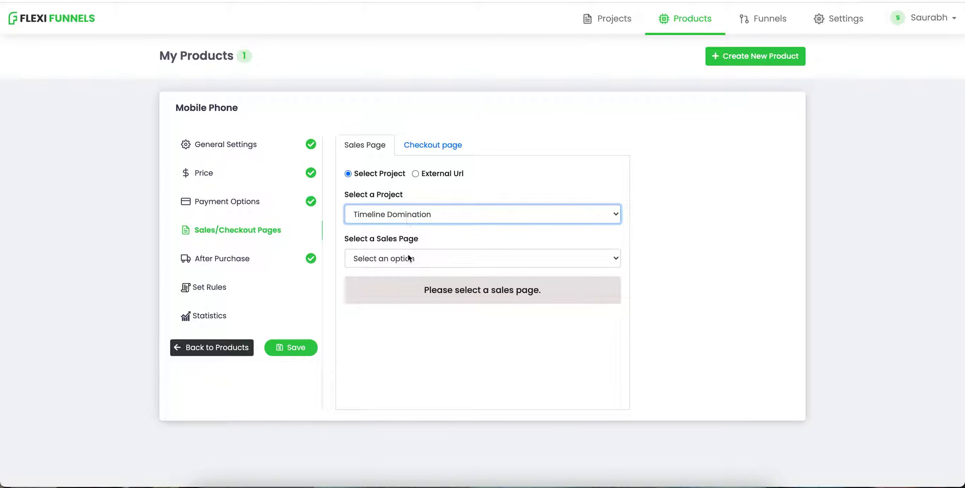
pyautogui.click(408, 258)
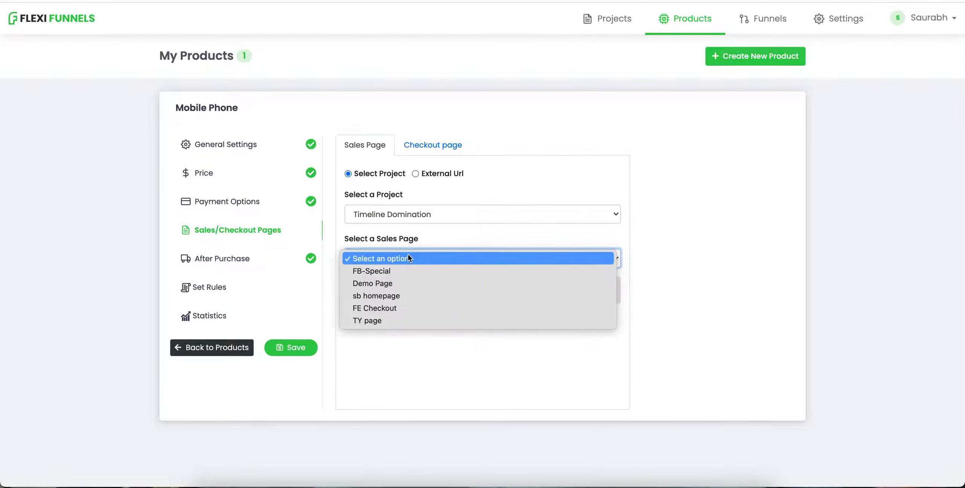
pyautogui.click(408, 296)
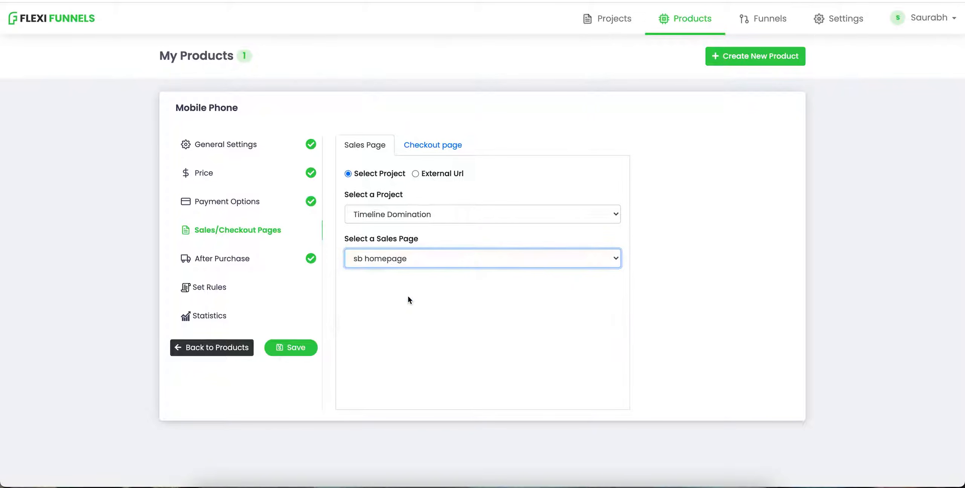
# Step: Set the checkout page to FE Checkout from the Timeline Domination project
pyautogui.click(430, 148)
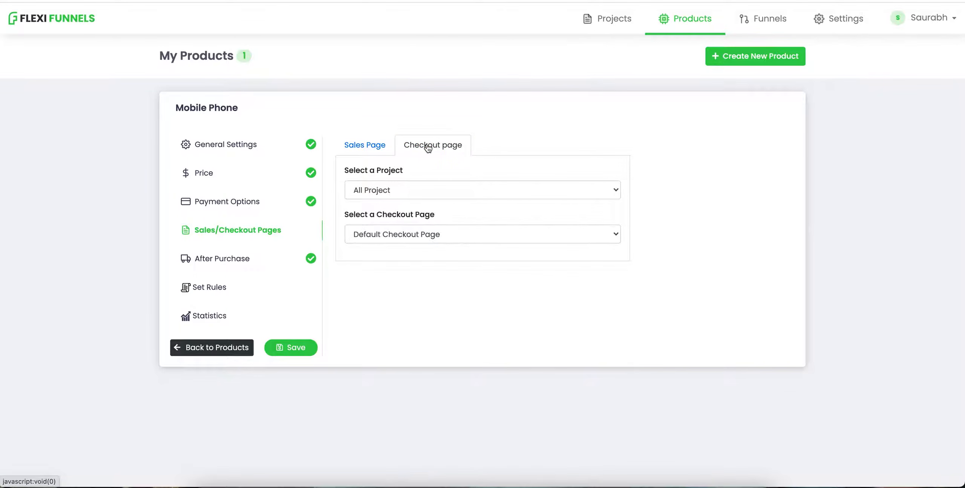
pyautogui.click(398, 189)
pyautogui.click(403, 214)
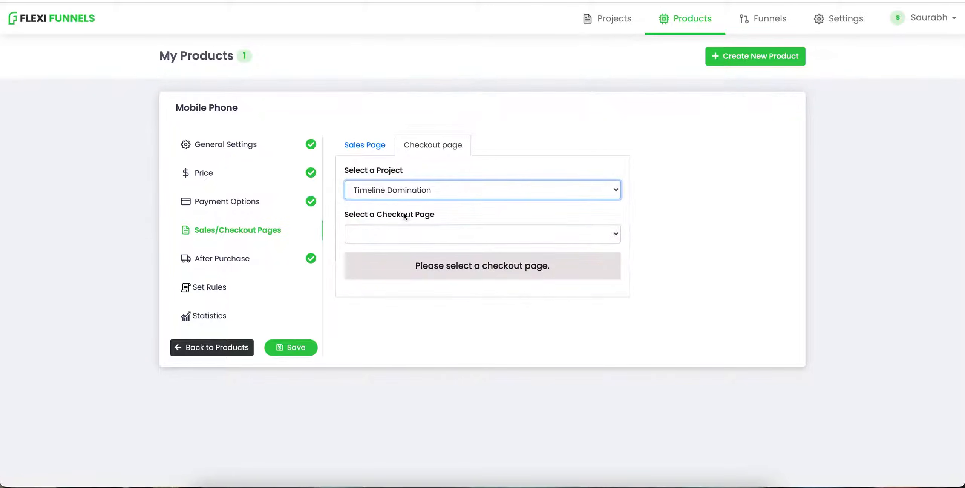
pyautogui.click(415, 239)
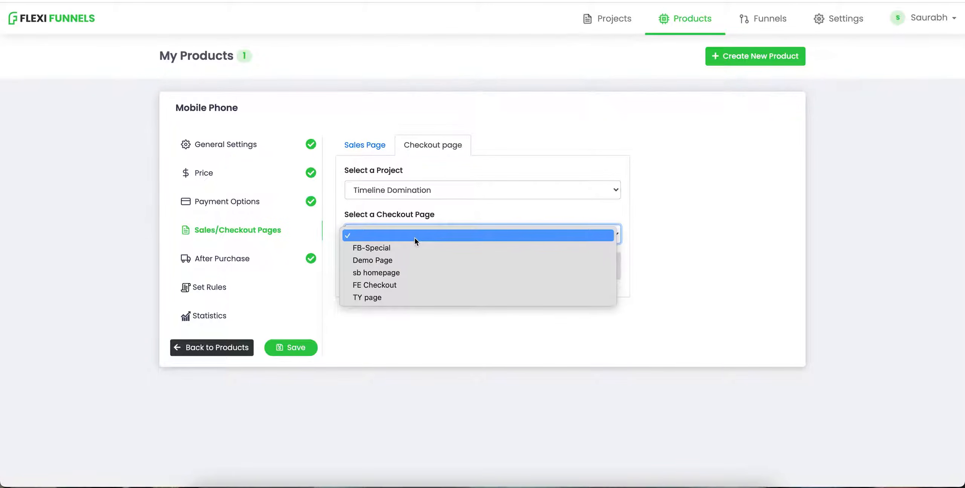
pyautogui.click(401, 288)
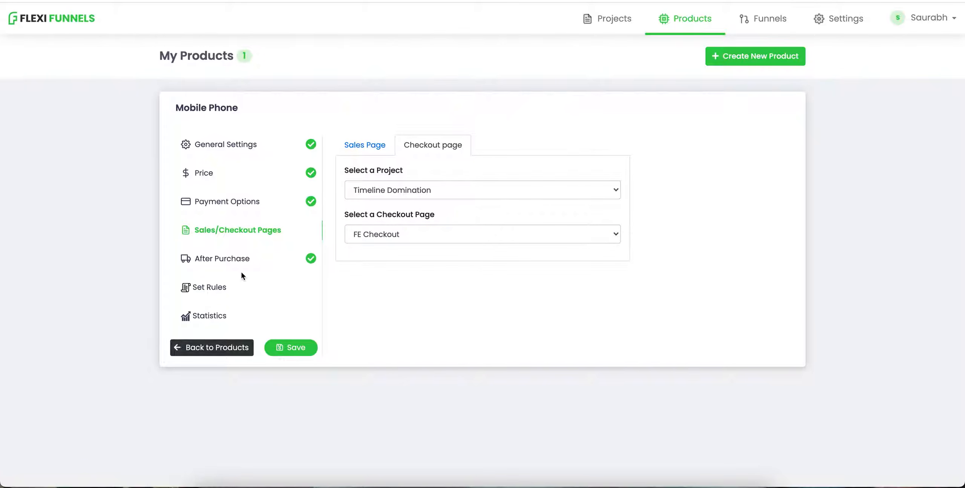
# Step: Fill in the support email in the After Purchase settings
pyautogui.click(256, 267)
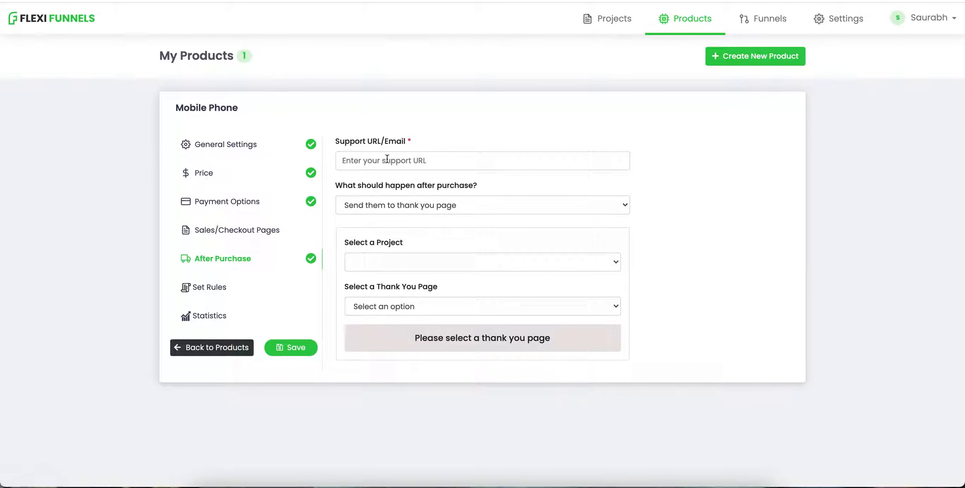
pyautogui.click(387, 159)
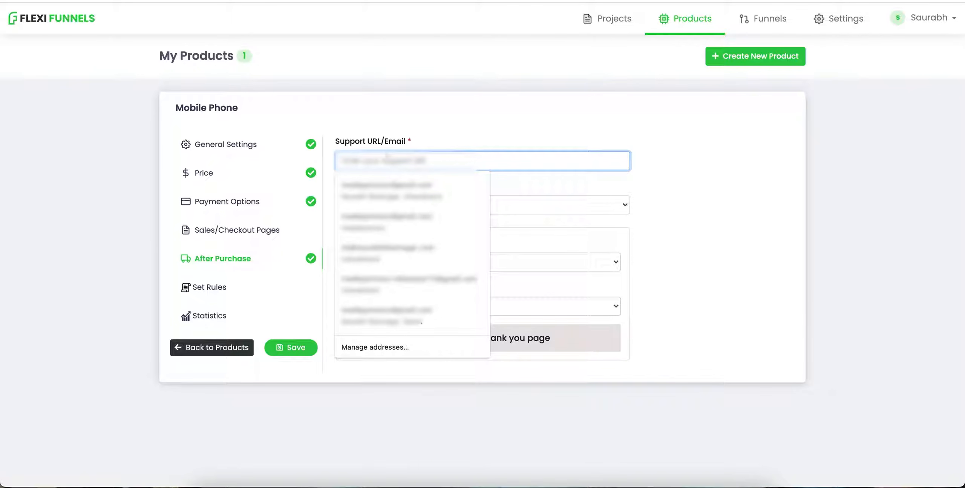
pyautogui.click(453, 253)
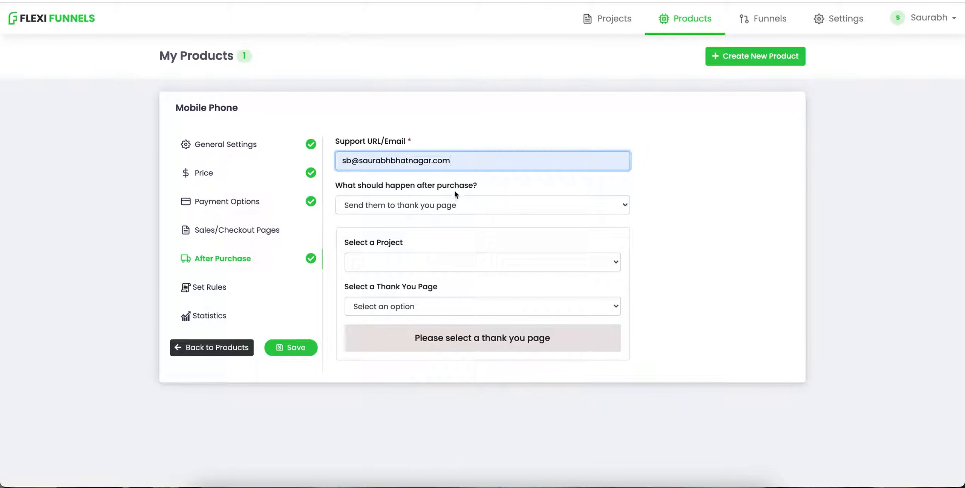
pyautogui.click(505, 180)
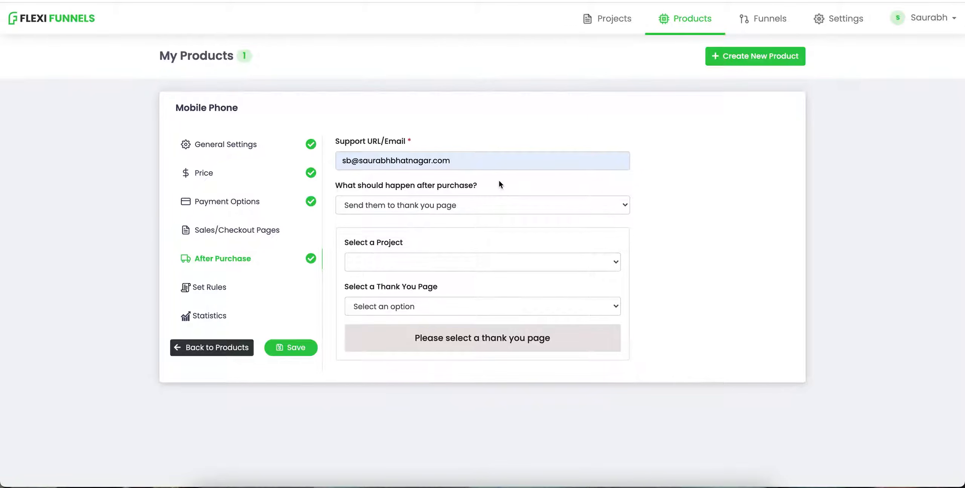
# Step: Set the after-purchase action to send buyers to the TY page of the Timeline Domination project
pyautogui.click(450, 208)
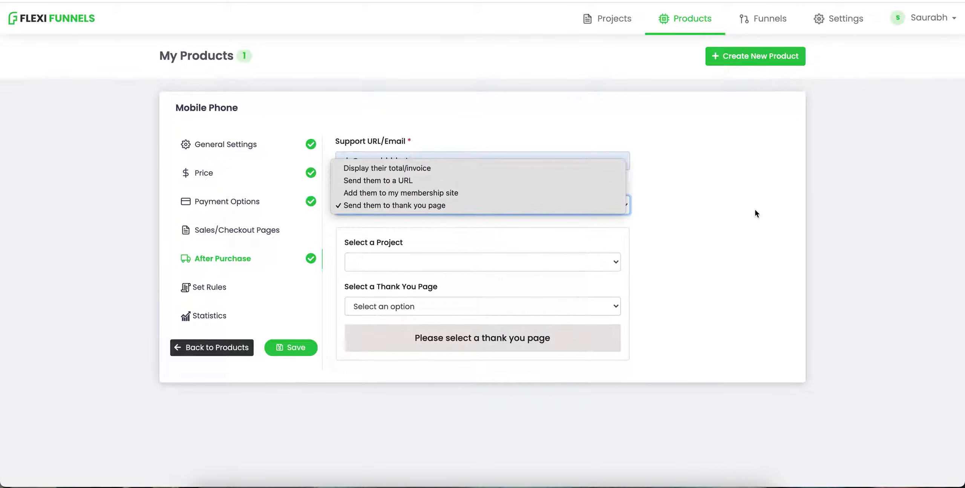
pyautogui.click(482, 266)
pyautogui.click(396, 262)
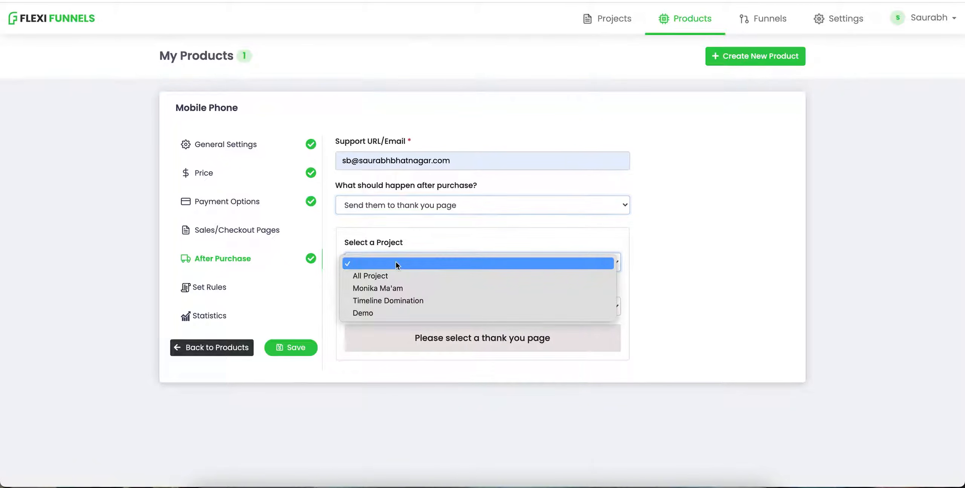
pyautogui.click(401, 296)
pyautogui.click(394, 305)
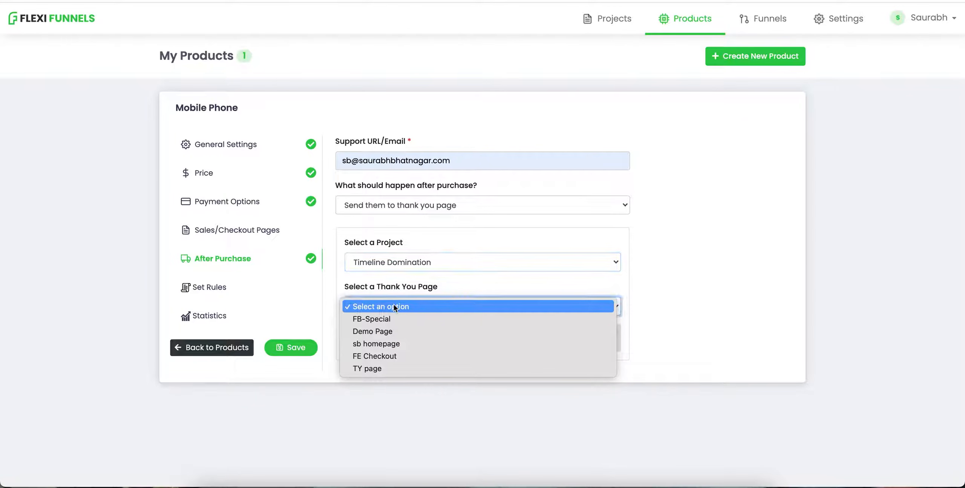
pyautogui.click(384, 368)
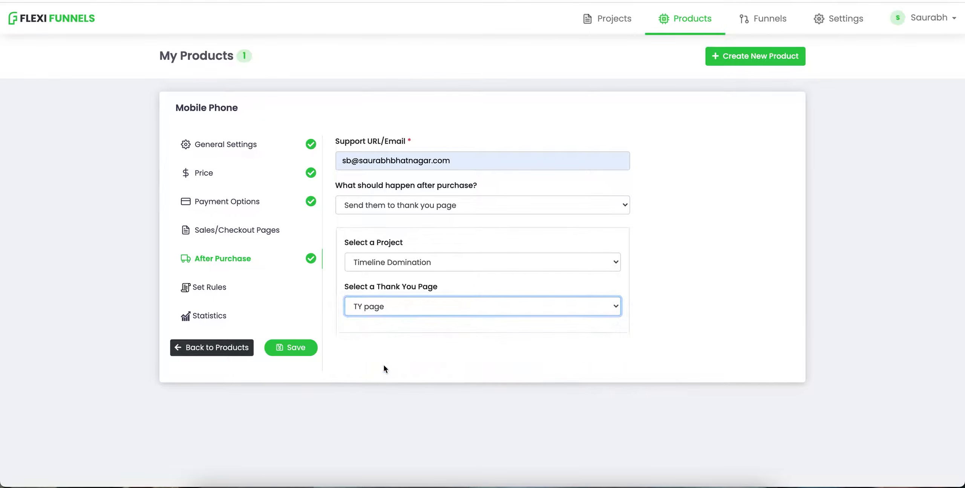
pyautogui.click(384, 365)
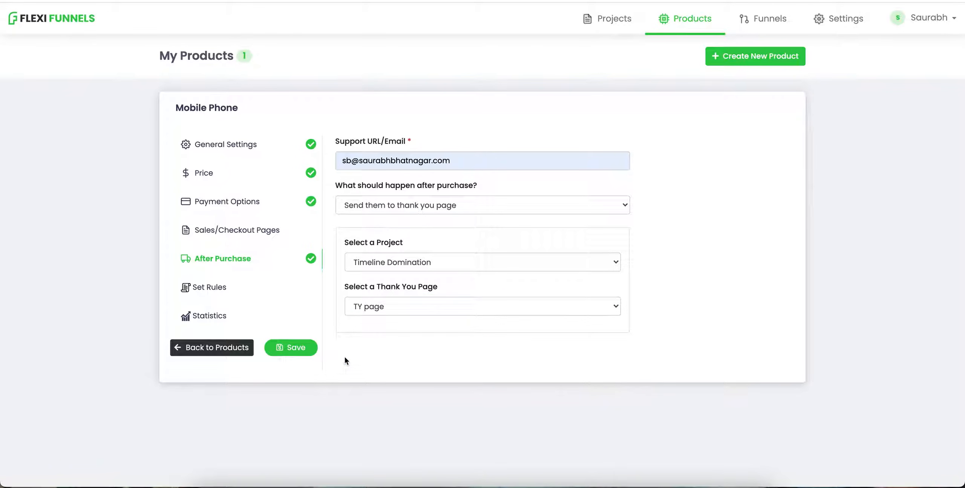
# Step: Add a product rule that adds buyers to the Test List in ActiveCampaign - SB AC when the product is purchased
pyautogui.click(200, 288)
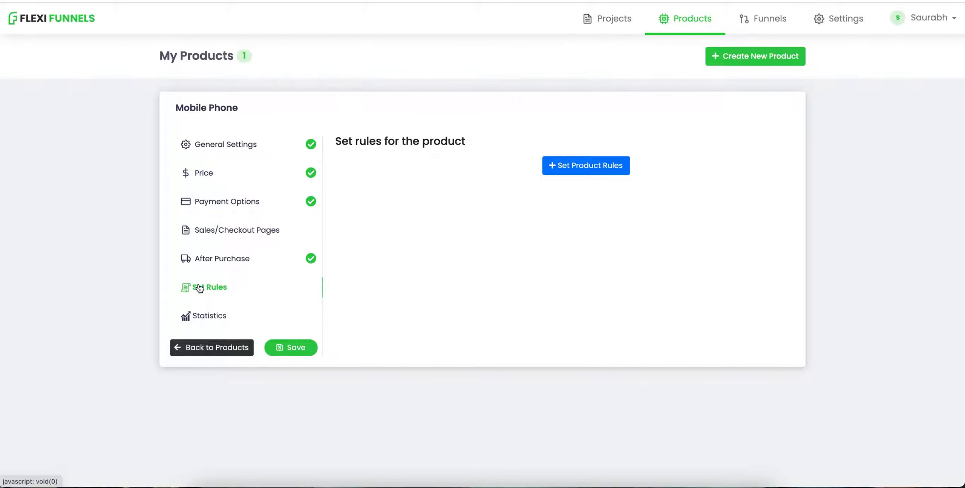
pyautogui.click(560, 167)
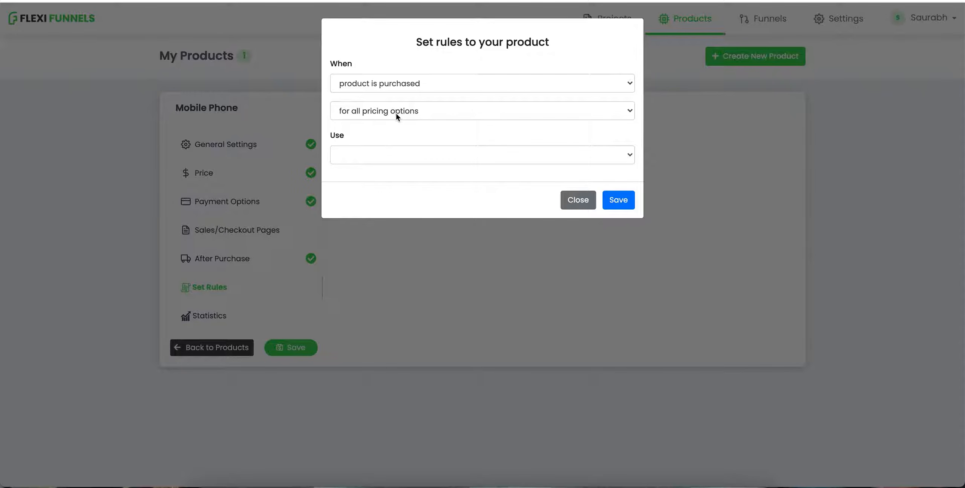
pyautogui.click(389, 154)
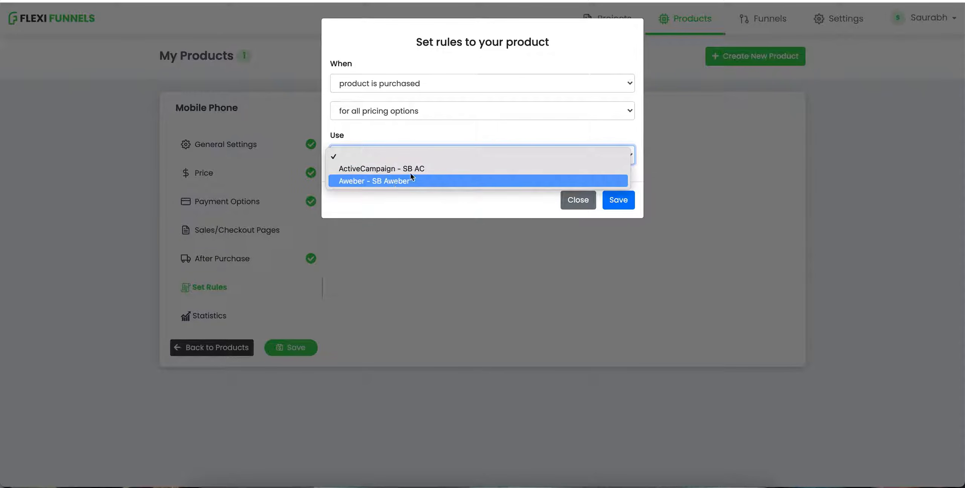
pyautogui.click(423, 168)
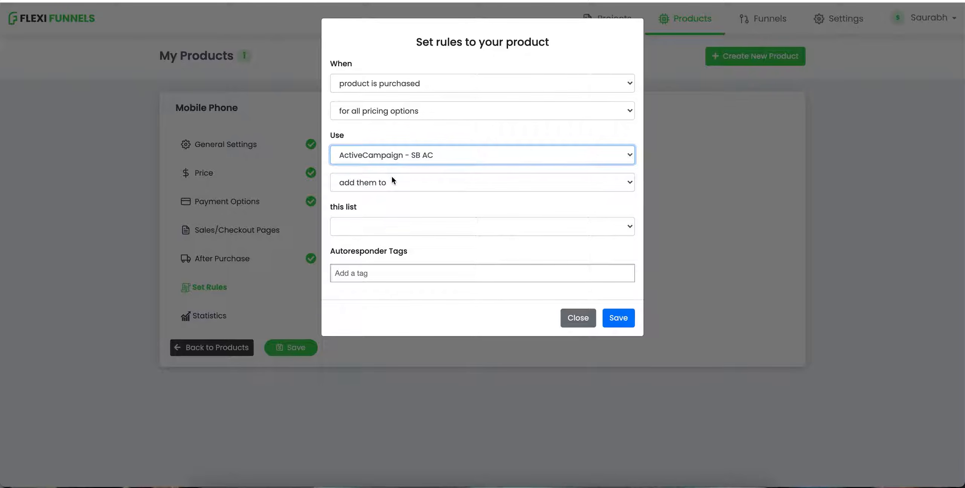
pyautogui.click(385, 185)
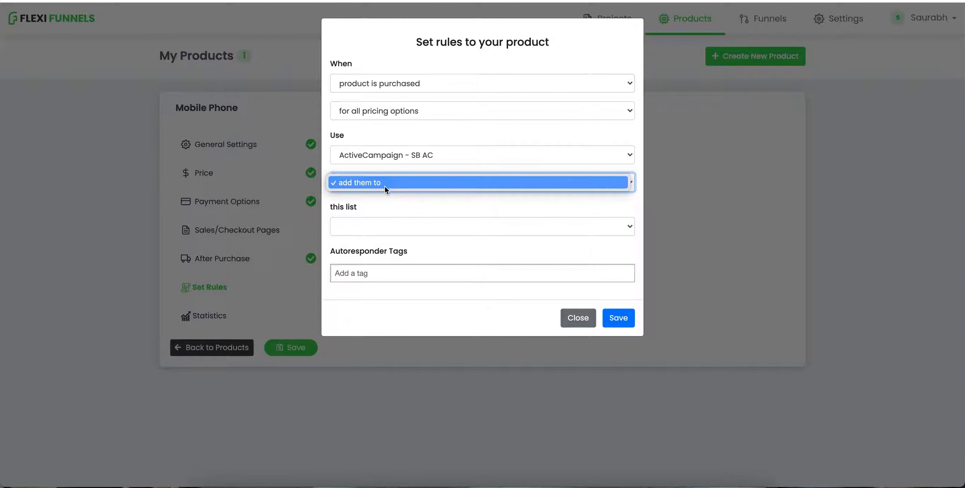
pyautogui.click(384, 185)
pyautogui.click(384, 231)
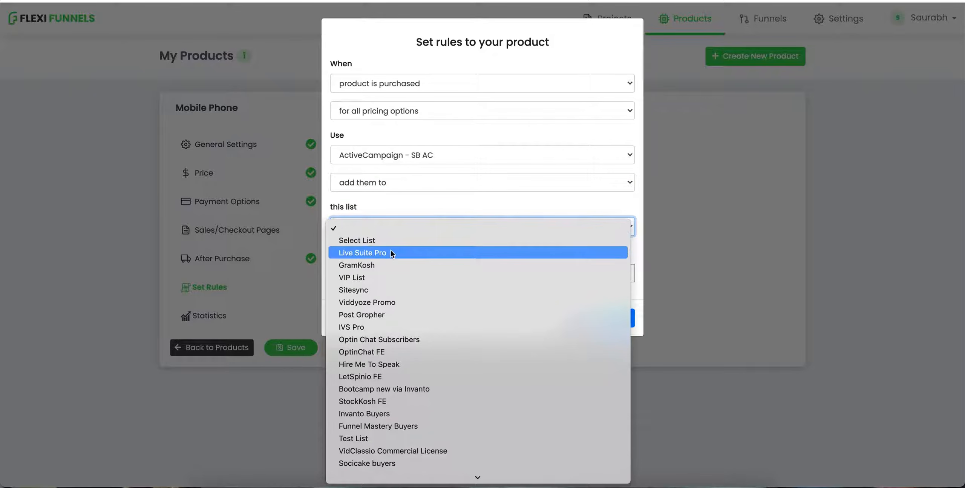
pyautogui.scroll(-15, 383, 338)
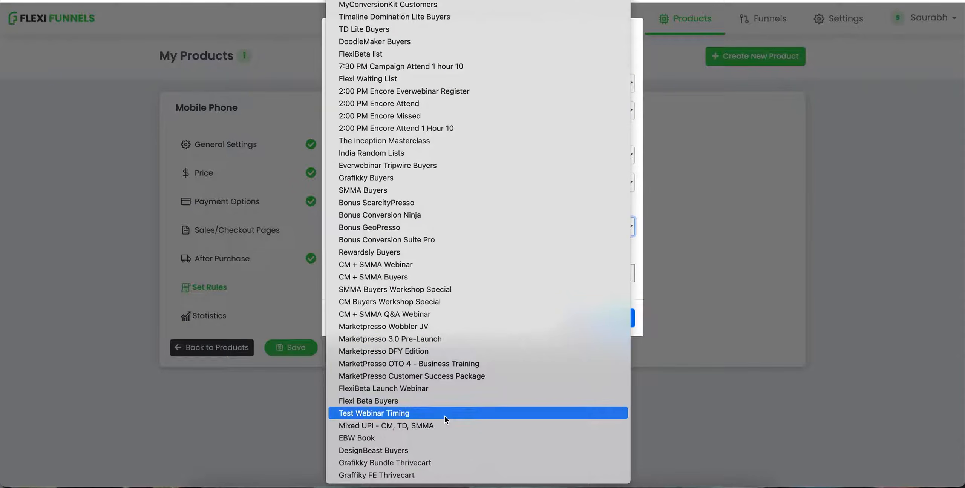
pyautogui.scroll(10, 445, 416)
pyautogui.scroll(10, 469, 236)
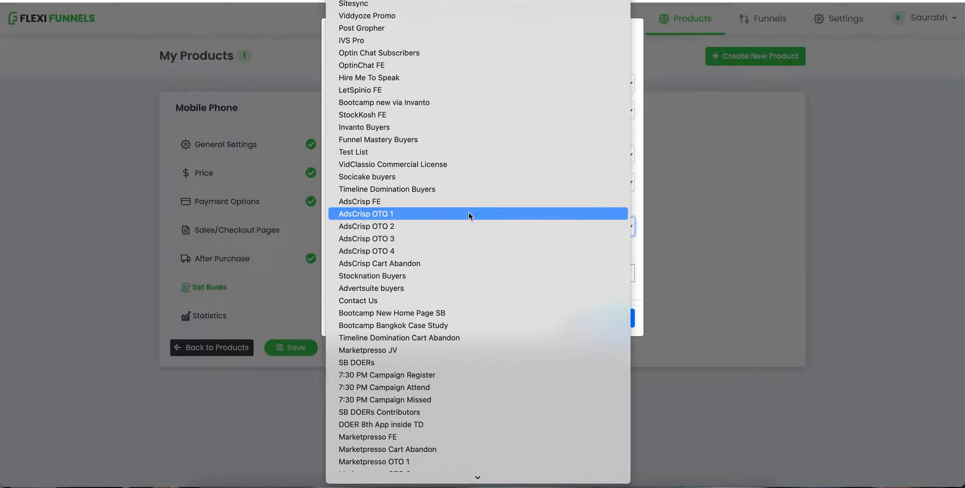
pyautogui.click(468, 152)
pyautogui.click(421, 300)
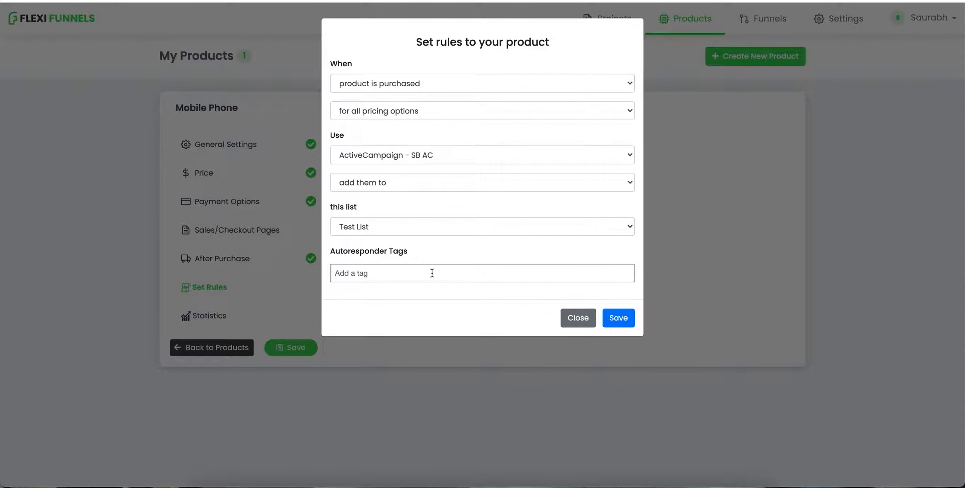
pyautogui.click(617, 320)
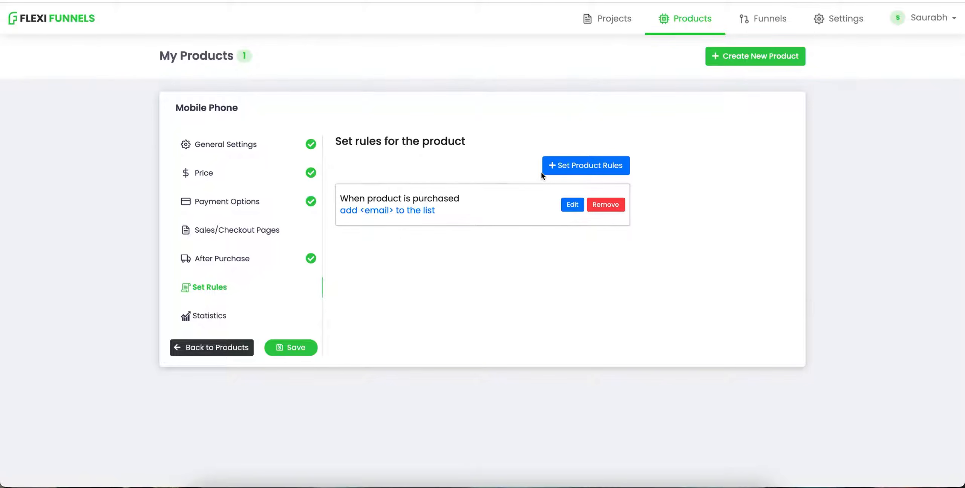
# Step: Add a second purchase rule adding buyers to a list through Aweber - SB Aweber, then save the product
pyautogui.click(571, 165)
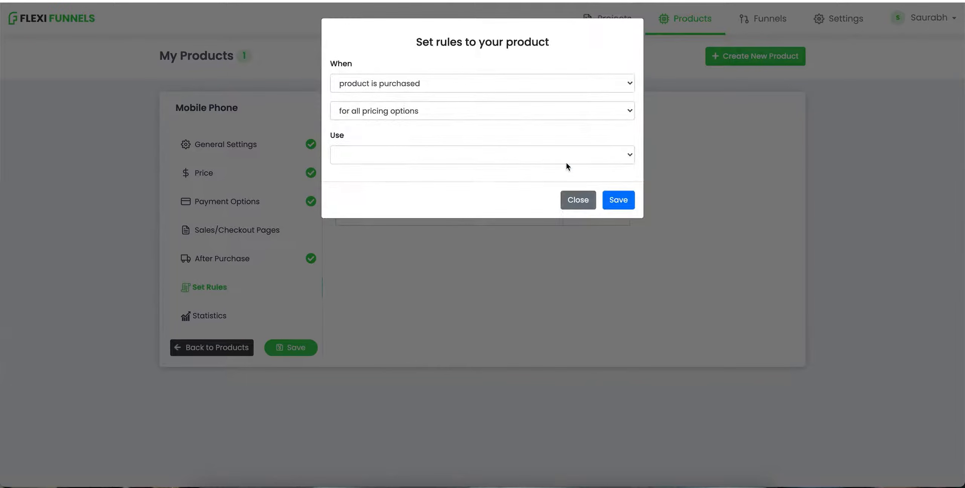
pyautogui.click(400, 161)
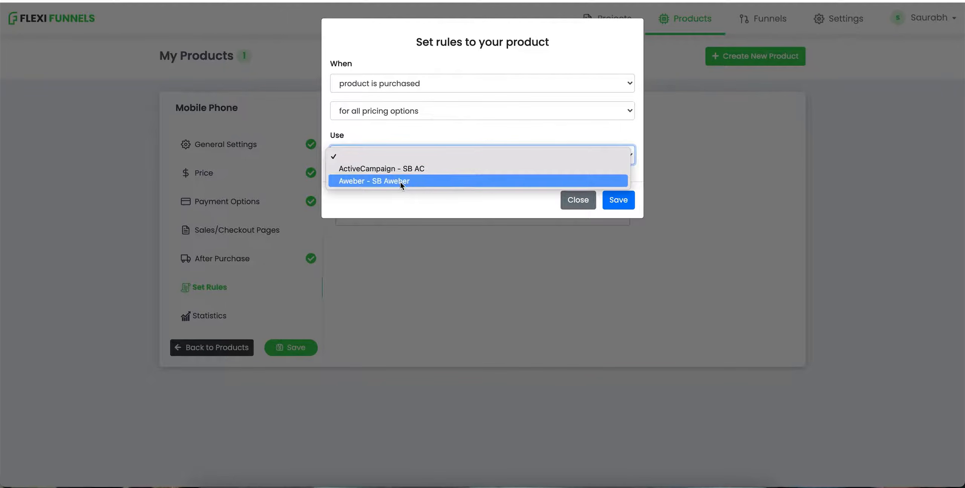
pyautogui.click(401, 182)
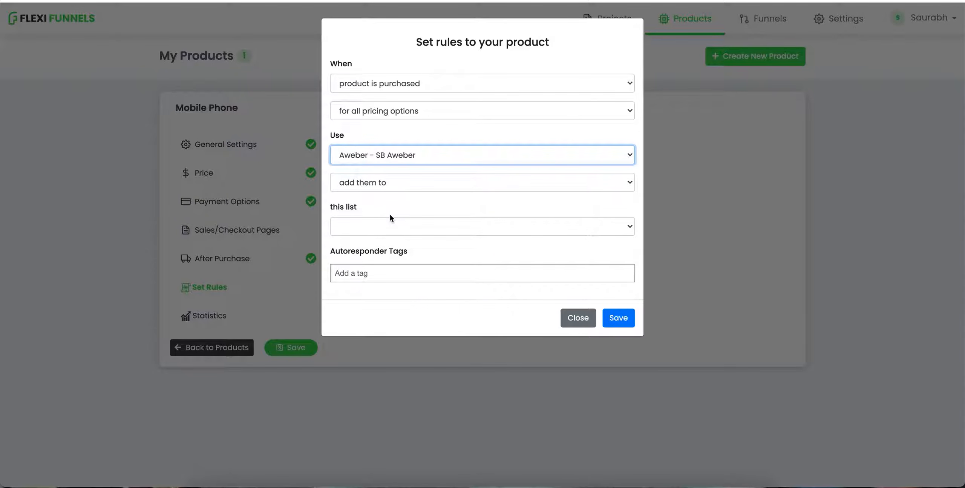
pyautogui.click(393, 225)
pyautogui.click(391, 252)
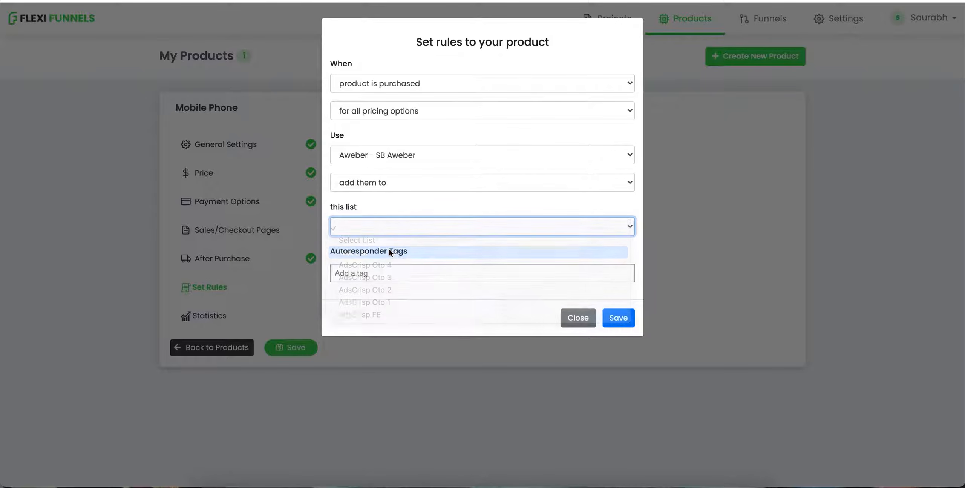
pyautogui.click(617, 316)
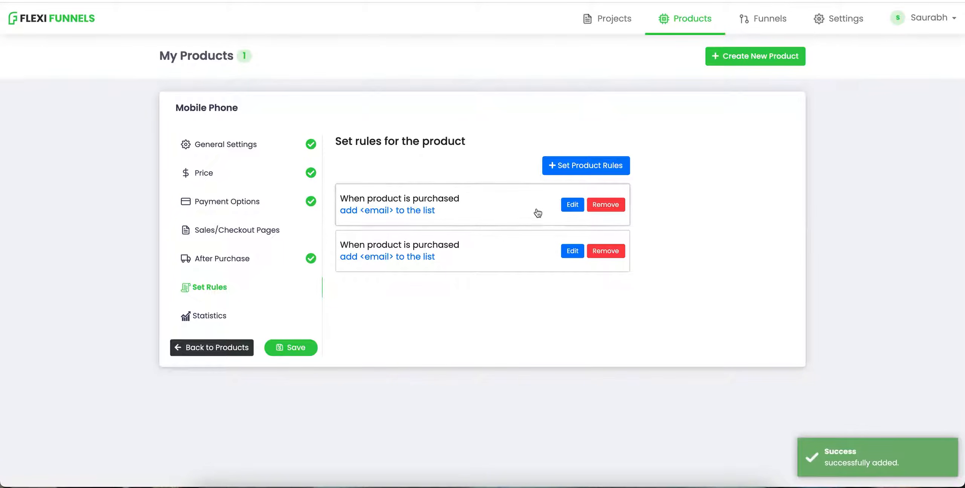
pyautogui.click(291, 348)
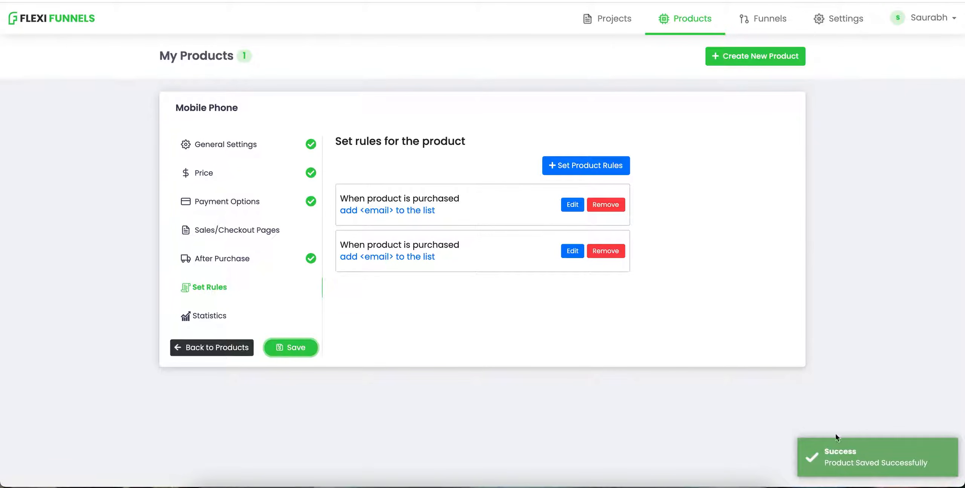
# Step: Open the Timeline Domination project's Sb Homepage in the page editor
pyautogui.click(695, 33)
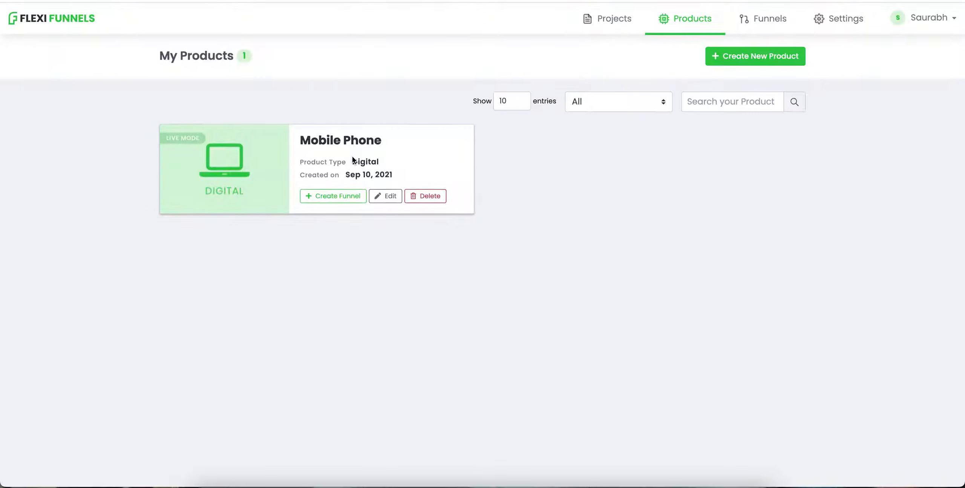
pyautogui.click(601, 34)
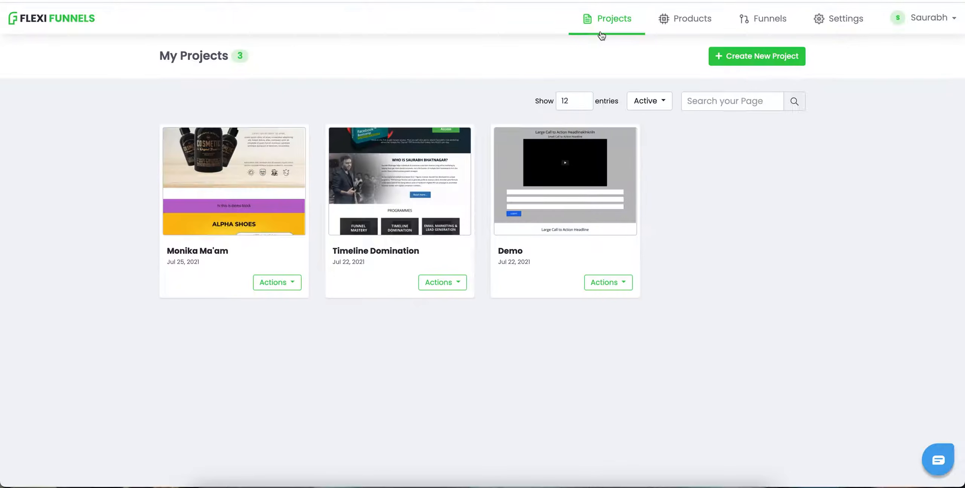
pyautogui.click(441, 282)
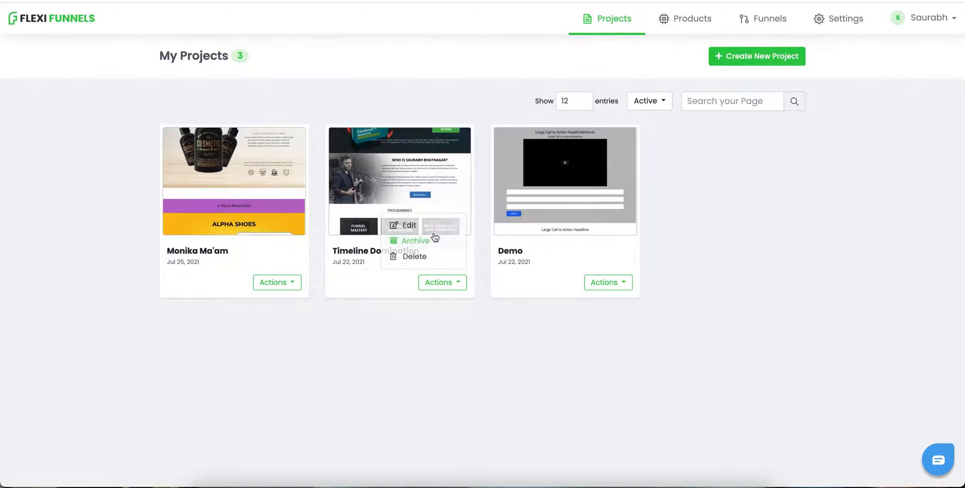
pyautogui.click(428, 226)
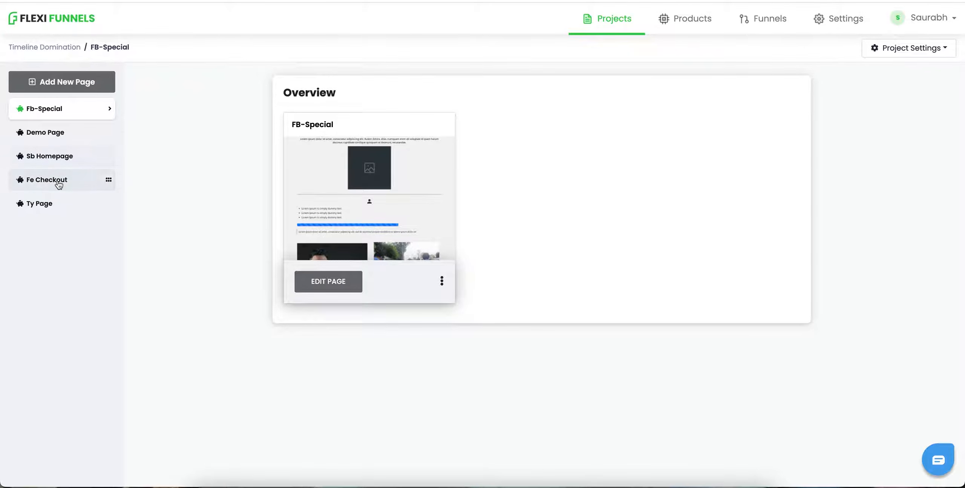
pyautogui.click(53, 158)
pyautogui.click(329, 282)
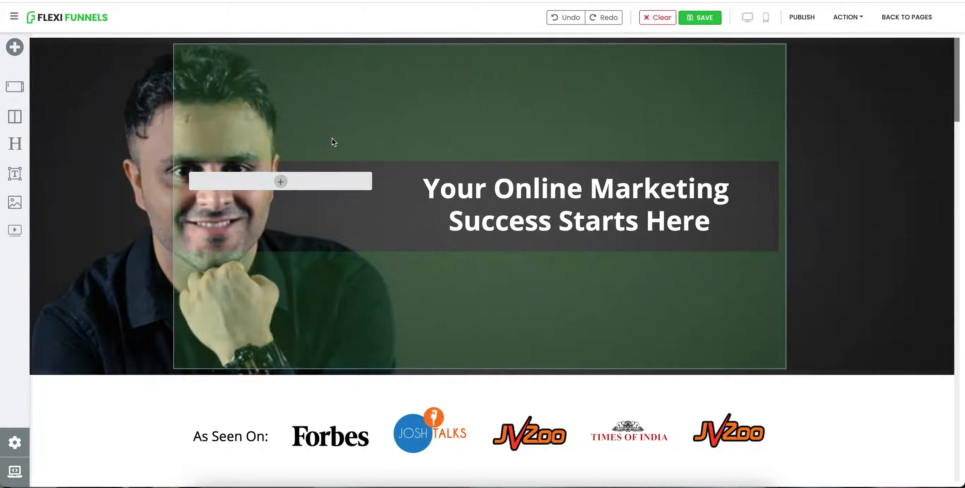
# Step: Set the Click Here to Get Access button's action to Go To Next Step In Product for Mobile Phone
pyautogui.scroll(-10, 937, 225)
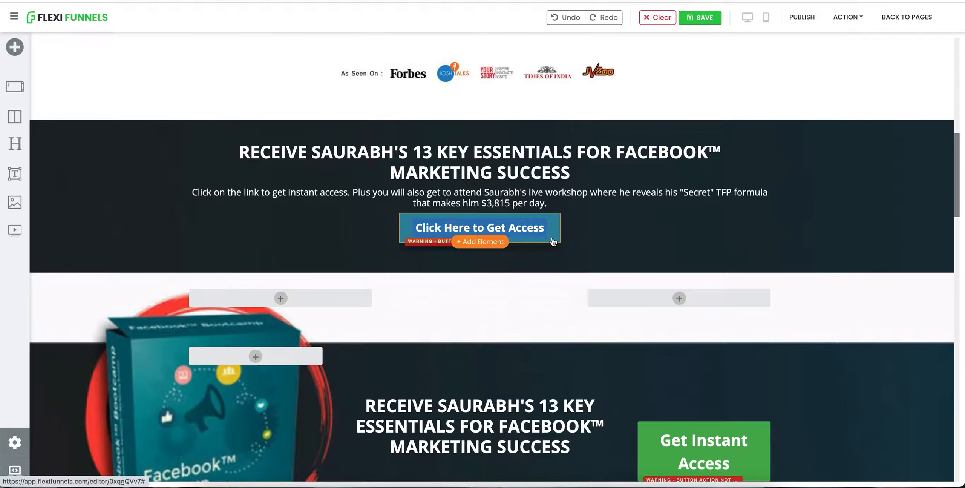
pyautogui.click(553, 241)
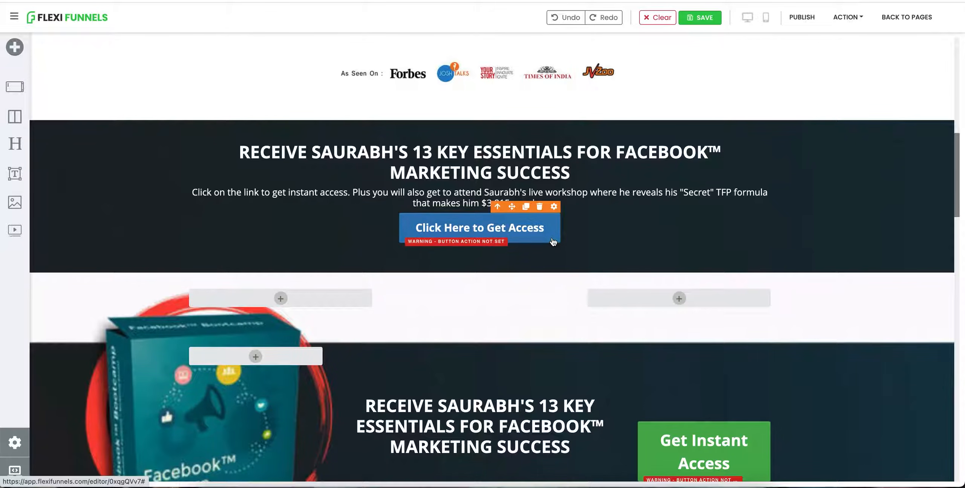
pyautogui.click(555, 208)
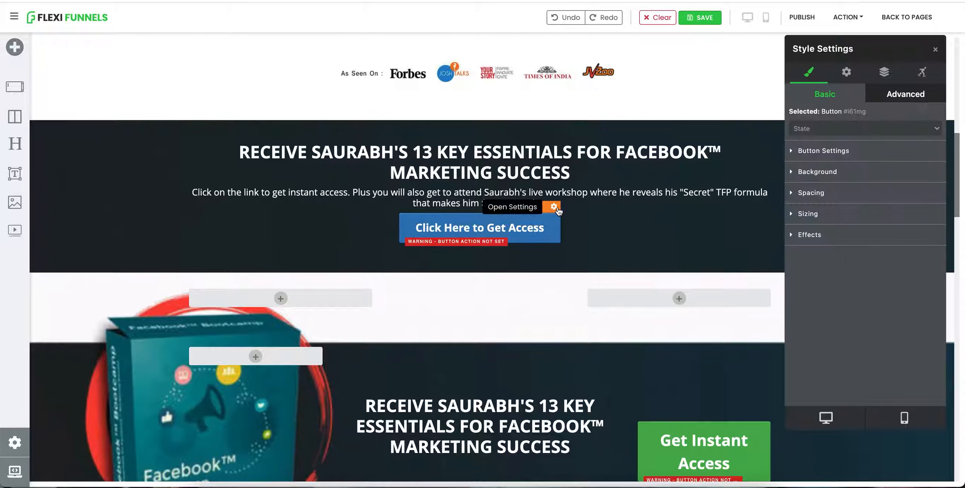
pyautogui.click(847, 76)
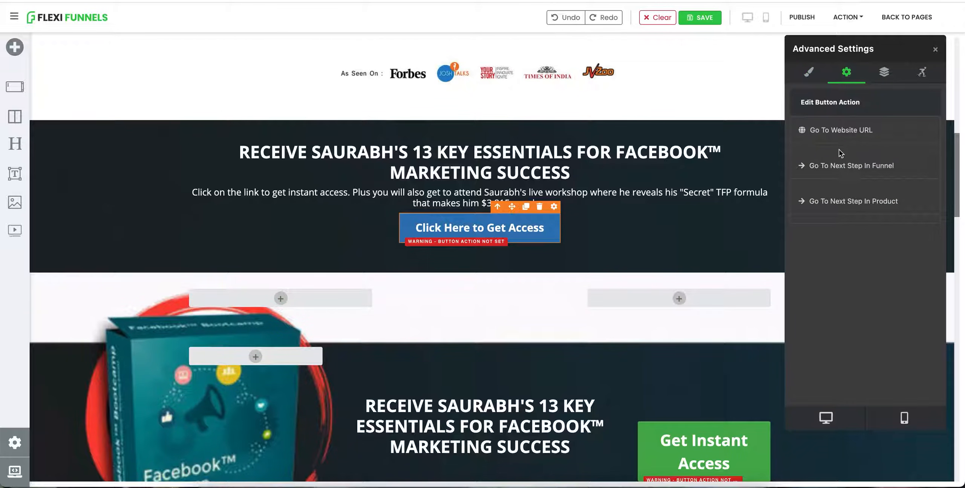
pyautogui.click(840, 202)
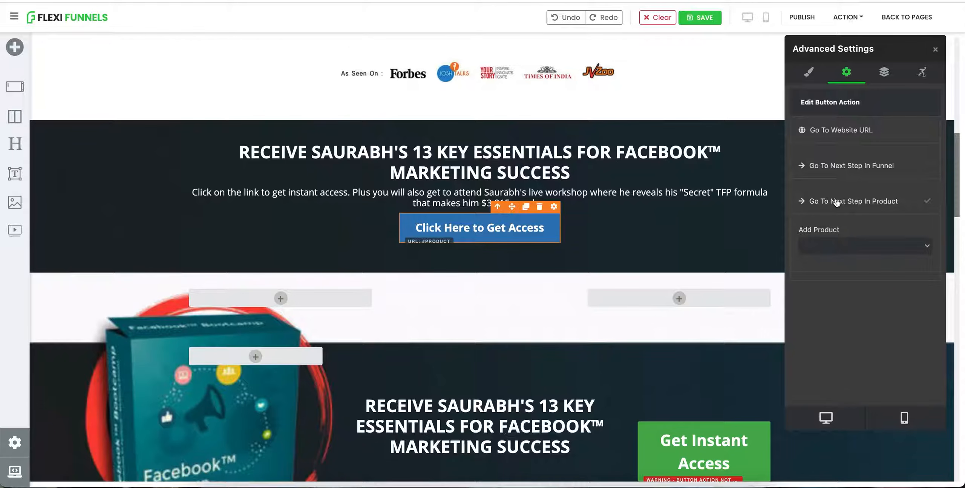
pyautogui.click(836, 243)
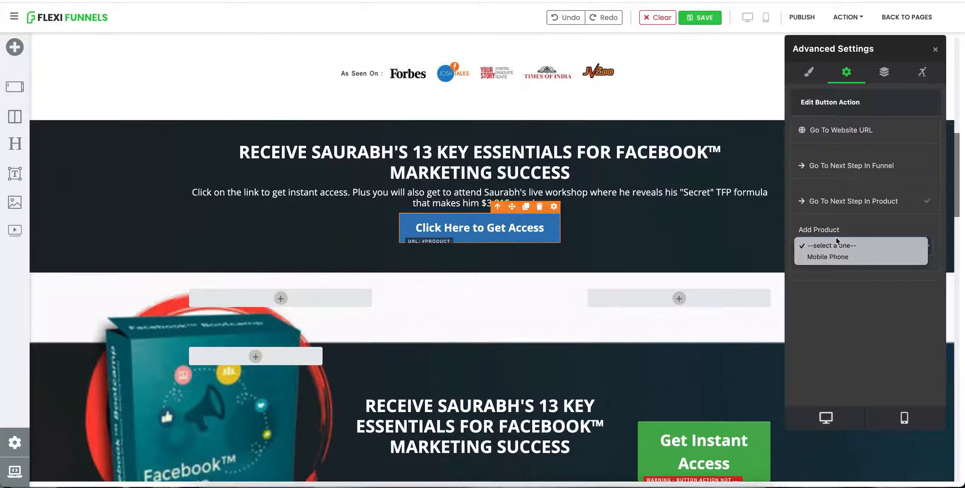
pyautogui.click(835, 258)
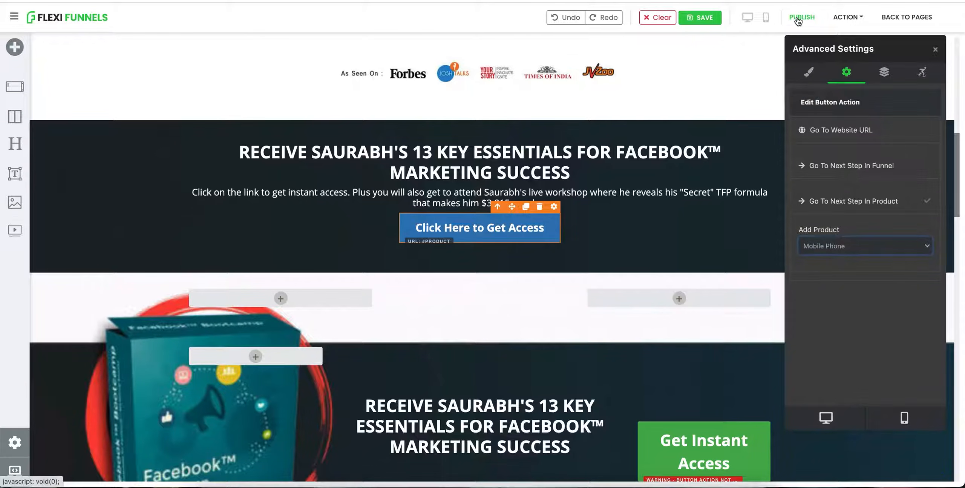
# Step: Publish the sb homepage
pyautogui.click(798, 20)
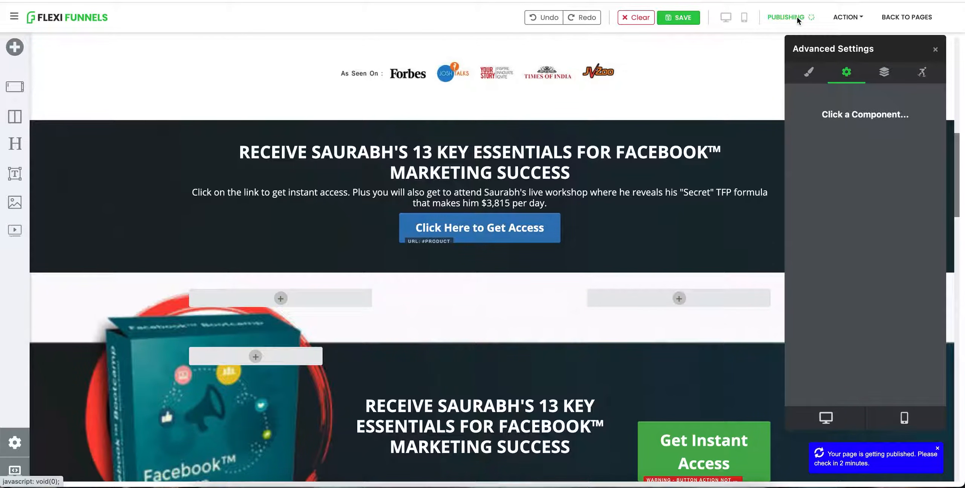
pyautogui.scroll(7, 652, 191)
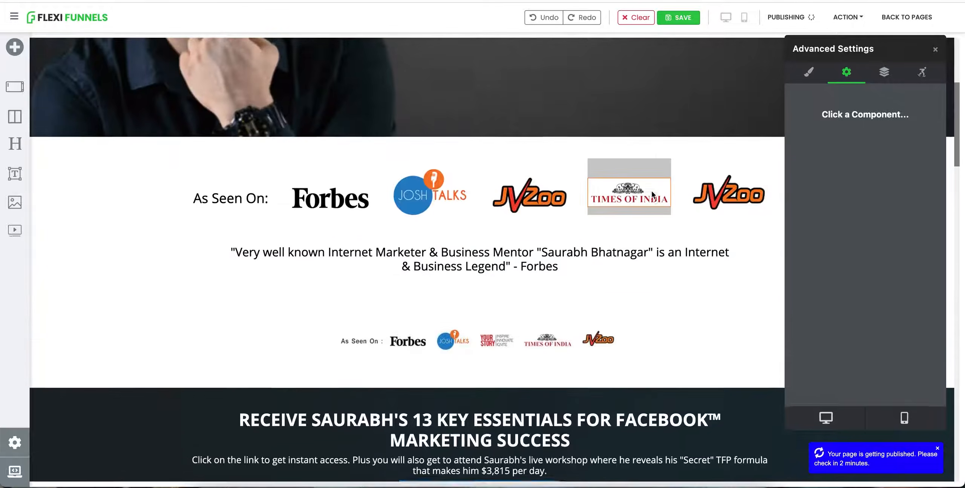
# Step: Open the sb homepage's published URL and scroll through the live page to review it
pyautogui.scroll(6, 653, 194)
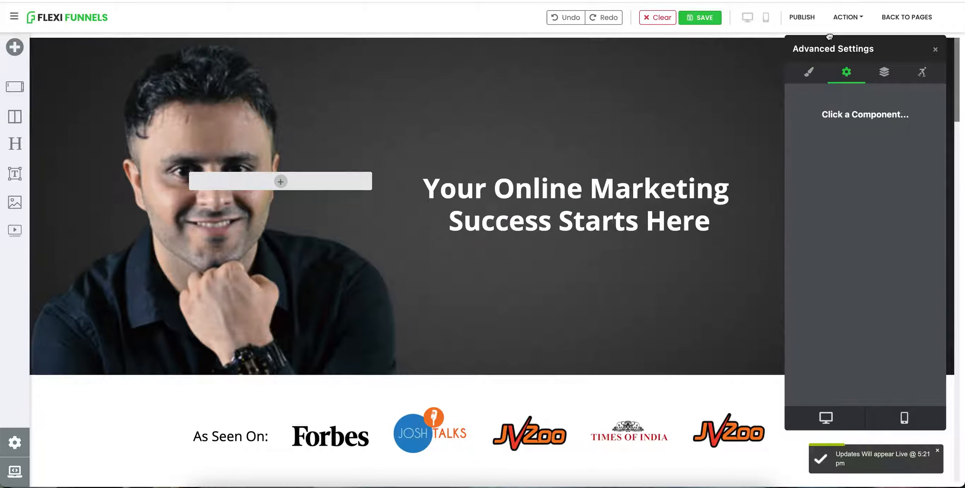
pyautogui.click(840, 18)
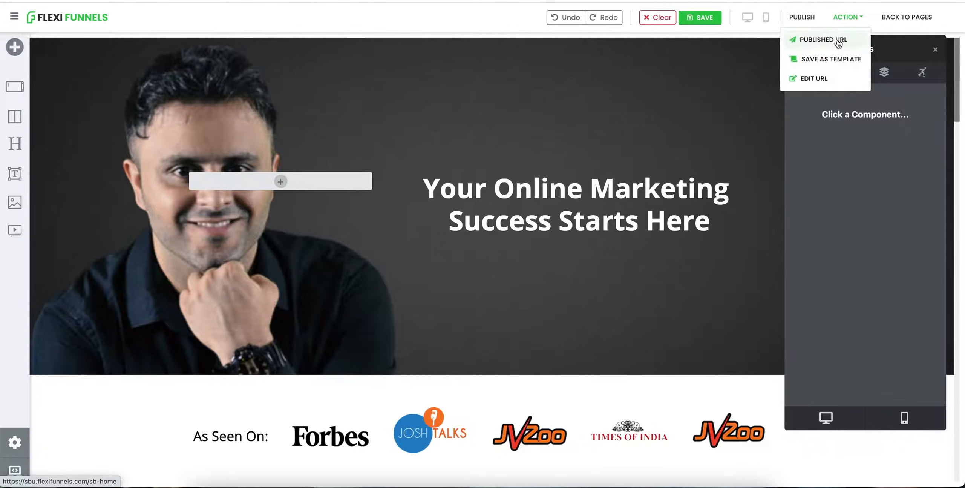
pyautogui.click(838, 42)
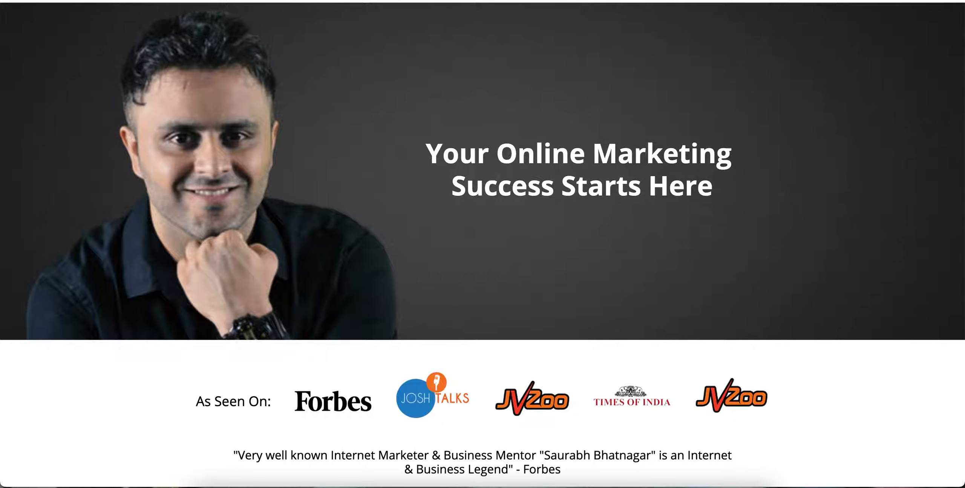
pyautogui.scroll(-15, 387, 214)
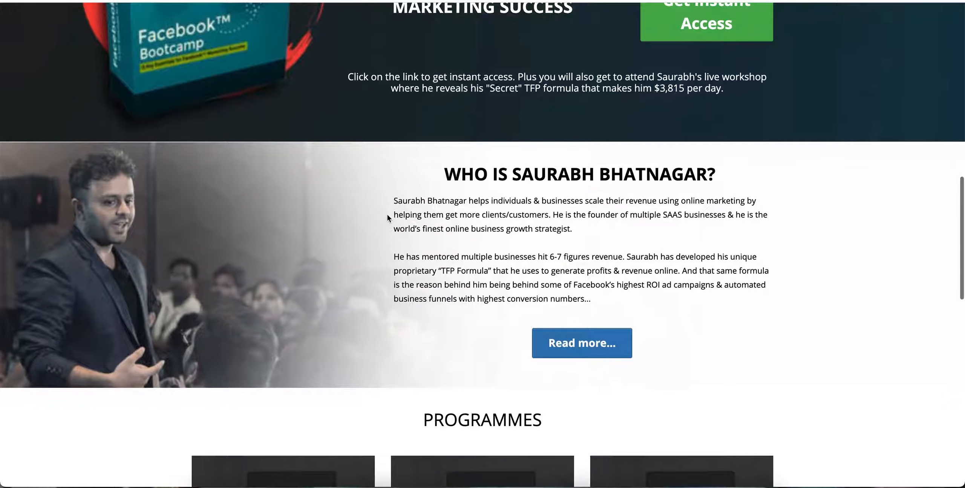
pyautogui.scroll(9, 388, 214)
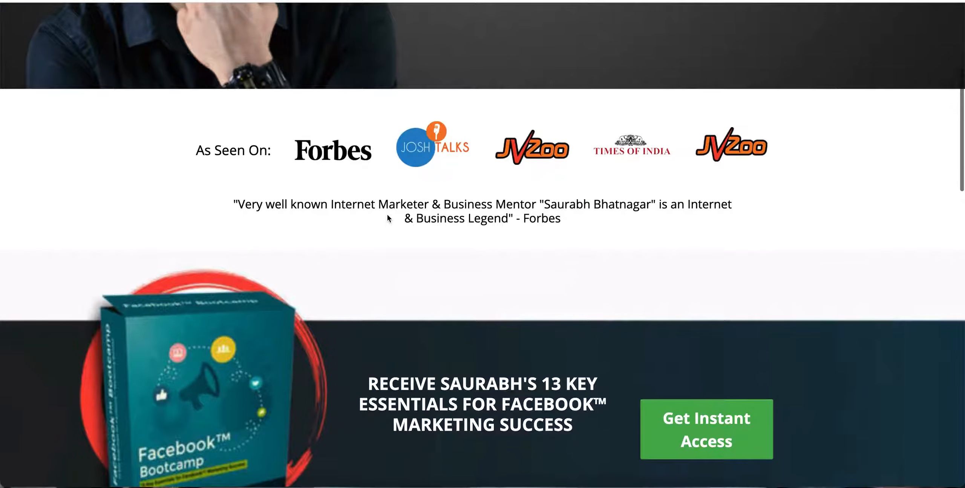
pyautogui.scroll(3, 388, 215)
pyautogui.scroll(-10, 387, 215)
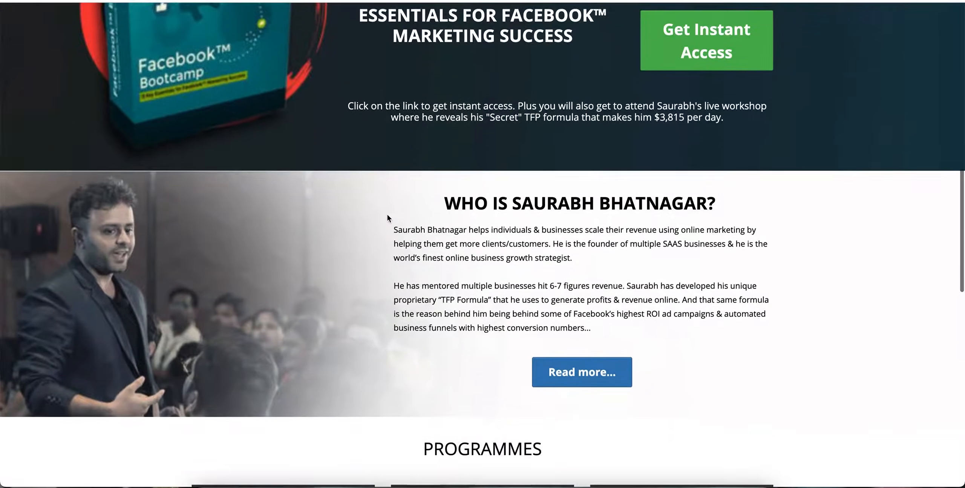
pyautogui.scroll(12, 388, 214)
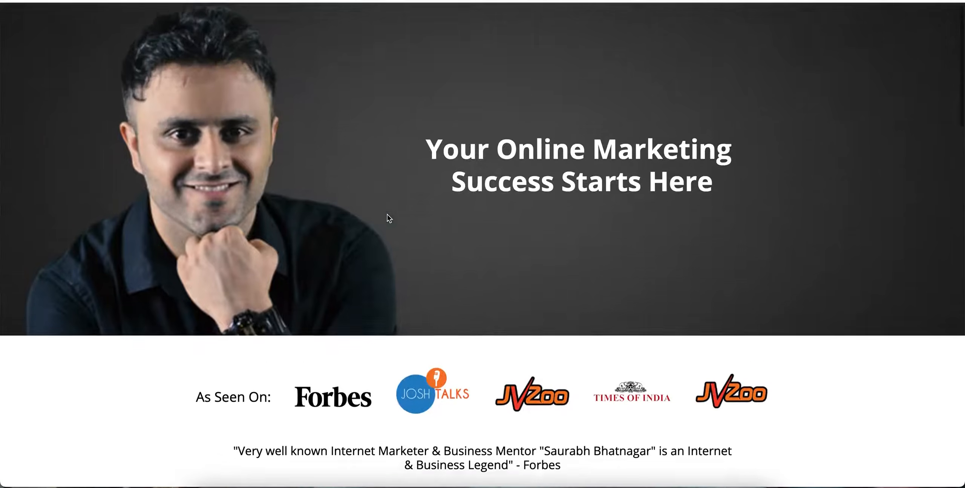
pyautogui.scroll(-15, 377, 193)
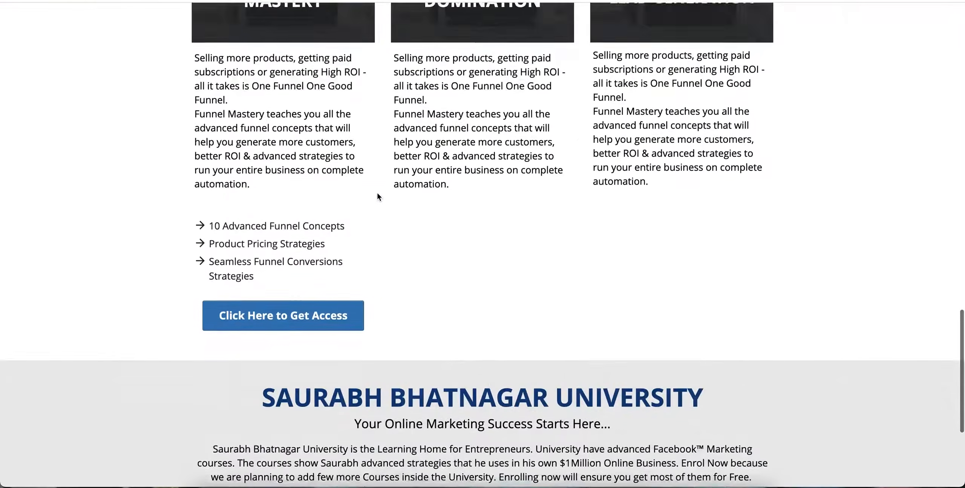
pyautogui.scroll(-2, 377, 193)
pyautogui.scroll(12, 377, 193)
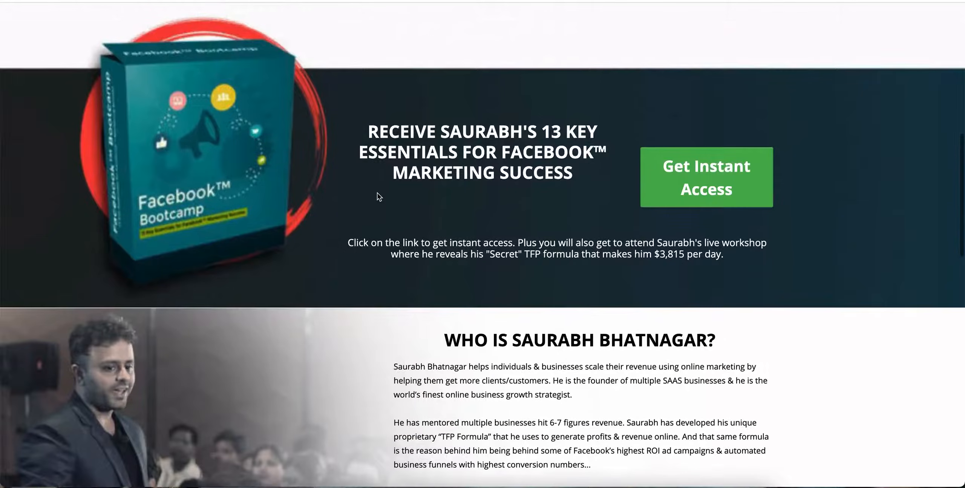
pyautogui.scroll(-5, 377, 193)
pyautogui.scroll(12, 377, 194)
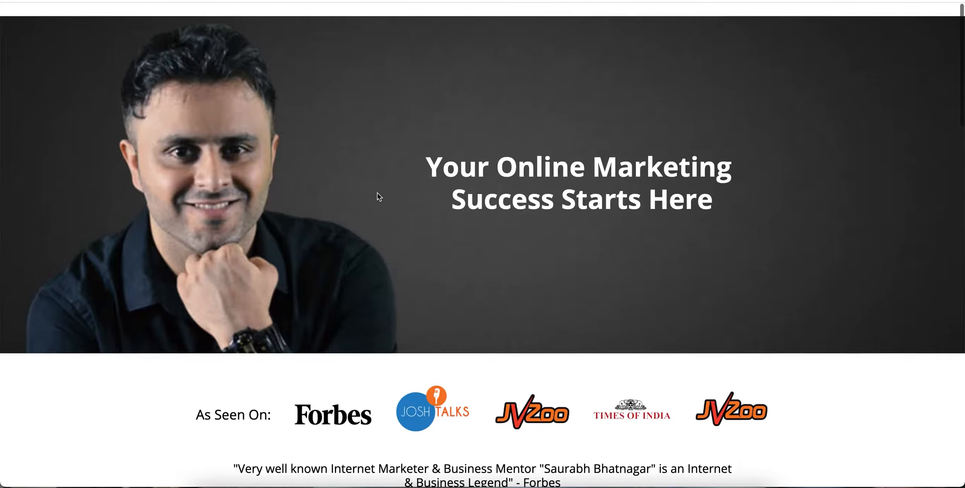
pyautogui.scroll(-9, 398, 145)
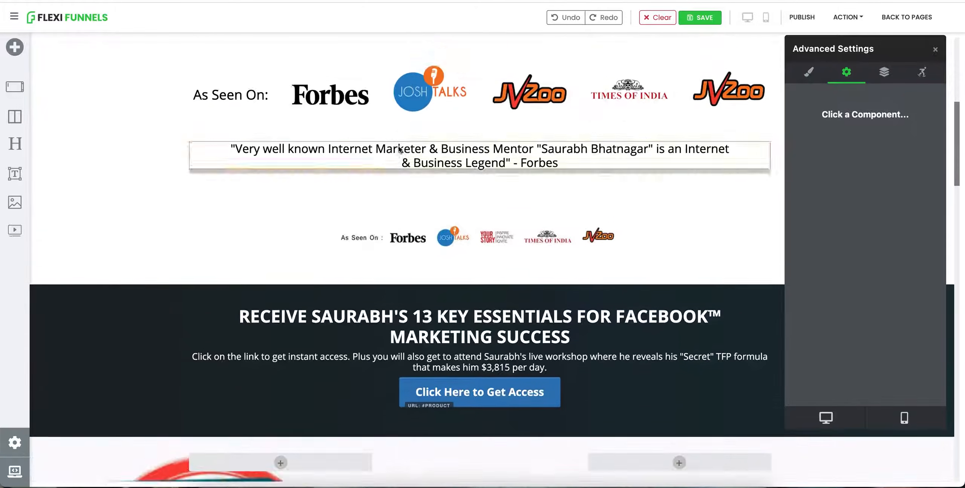
# Step: Set the Receive Saurabh's 13 Key Essentials section to show on Desktop & Mobile Devices, then publish the page
pyautogui.scroll(-1, 400, 149)
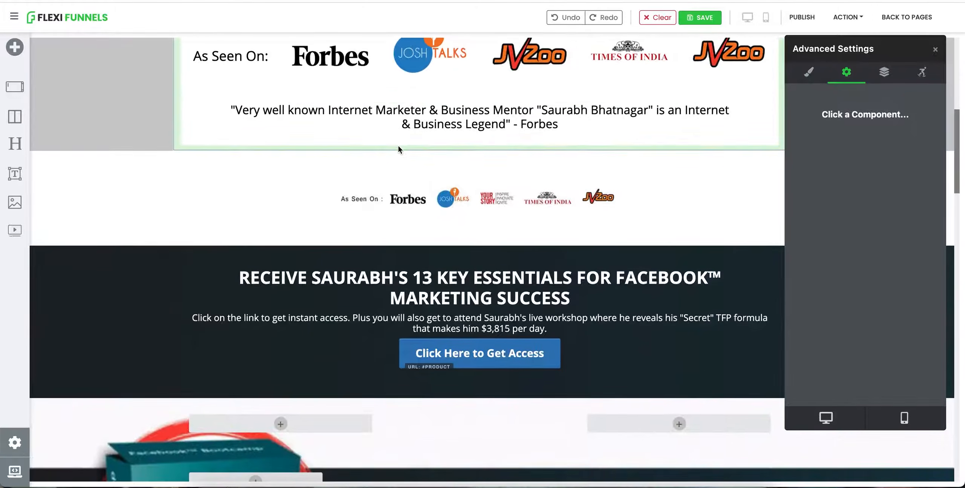
pyautogui.click(141, 260)
pyautogui.click(809, 72)
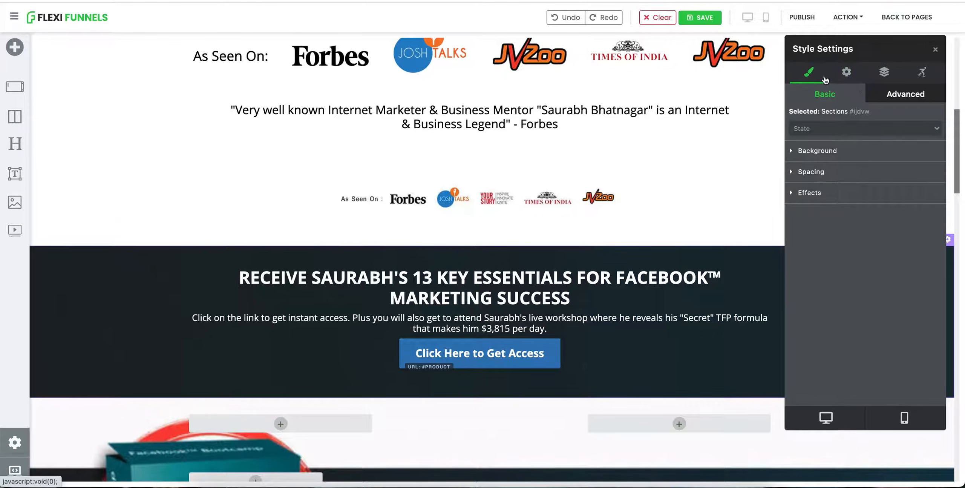
pyautogui.click(847, 72)
pyautogui.click(809, 72)
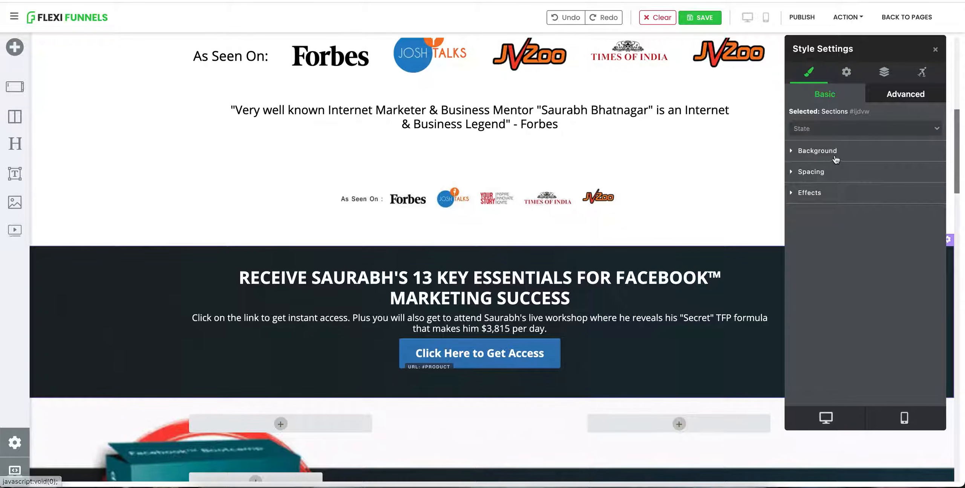
pyautogui.click(818, 151)
pyautogui.click(819, 189)
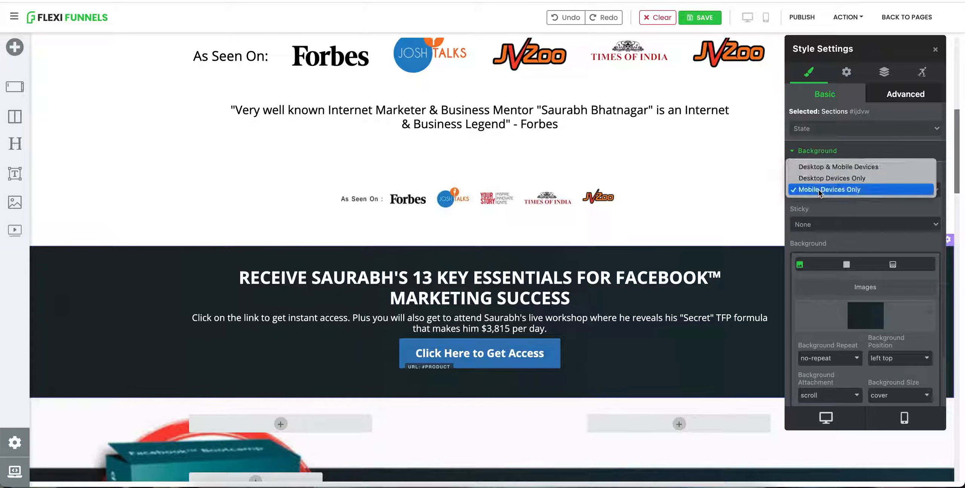
pyautogui.click(820, 171)
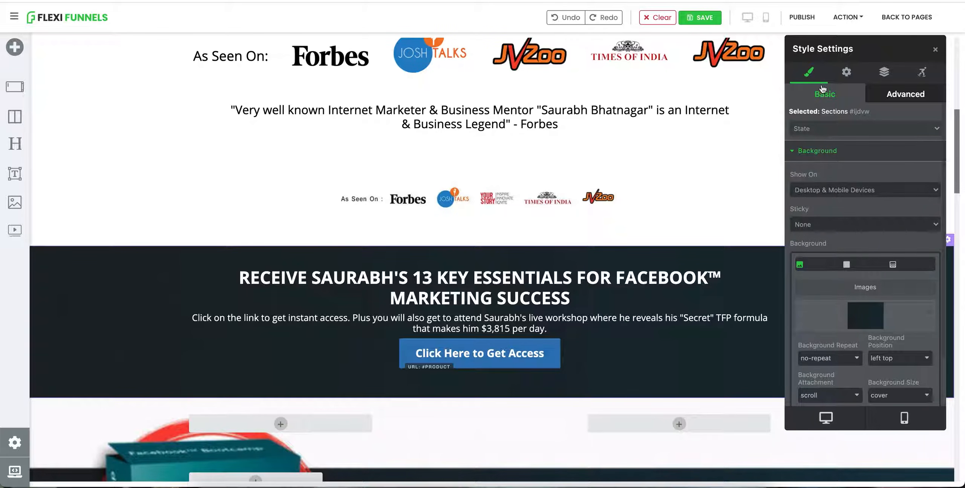
pyautogui.click(806, 19)
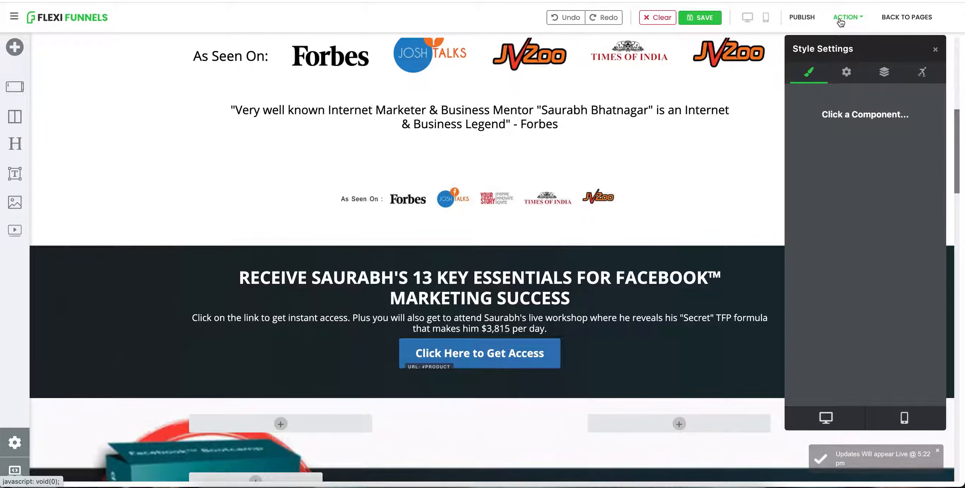
# Step: Open the published URL again, scroll through the live page and follow its Click Here to Get Access button
pyautogui.click(844, 19)
pyautogui.click(836, 40)
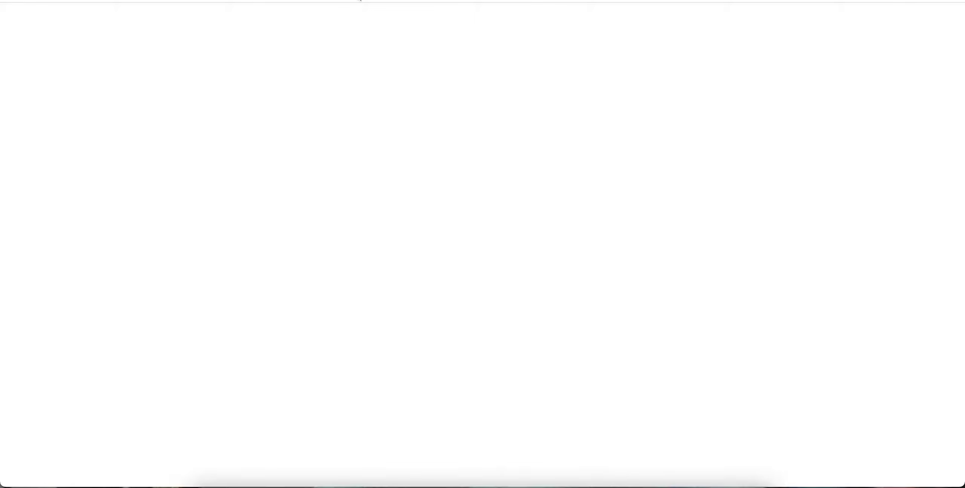
pyautogui.scroll(-5, 379, 179)
pyautogui.scroll(-4, 379, 180)
pyautogui.scroll(4, 378, 180)
pyautogui.scroll(-10, 378, 179)
pyautogui.scroll(-8, 379, 179)
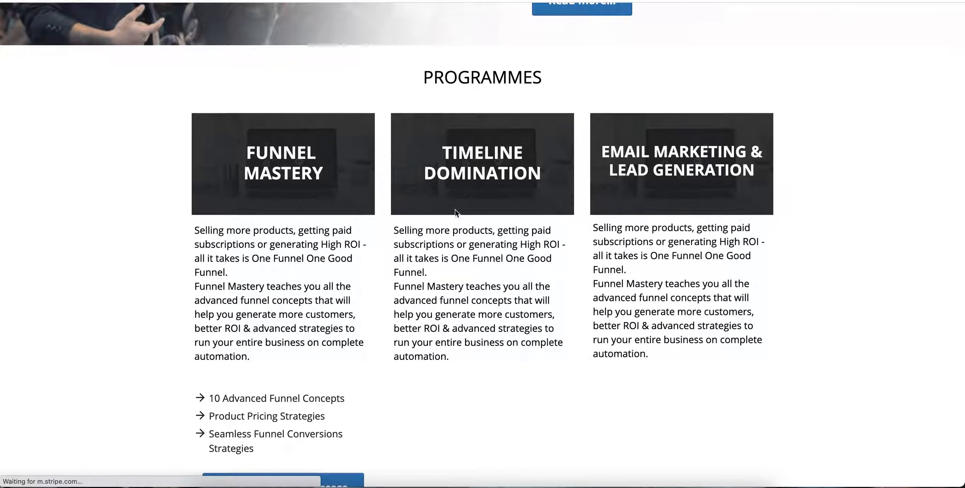
pyautogui.scroll(-2, 471, 234)
pyautogui.scroll(10, 470, 234)
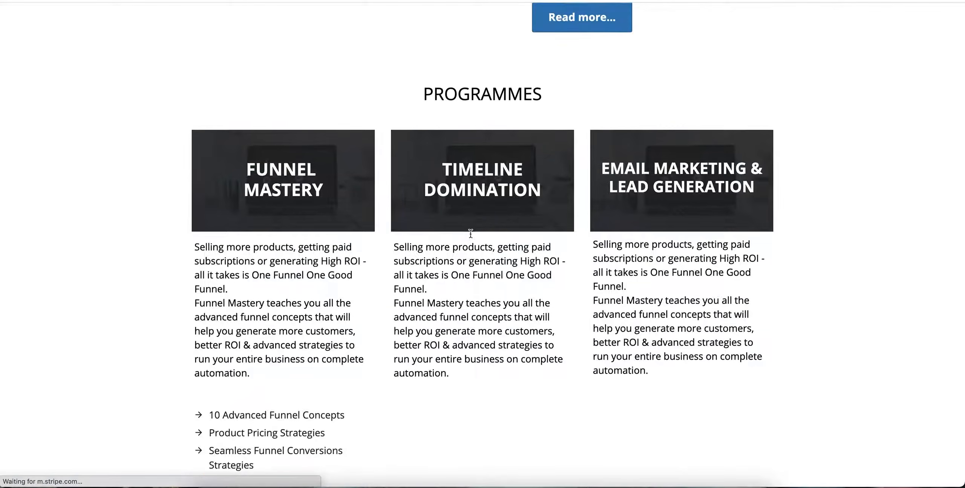
pyautogui.scroll(10, 471, 234)
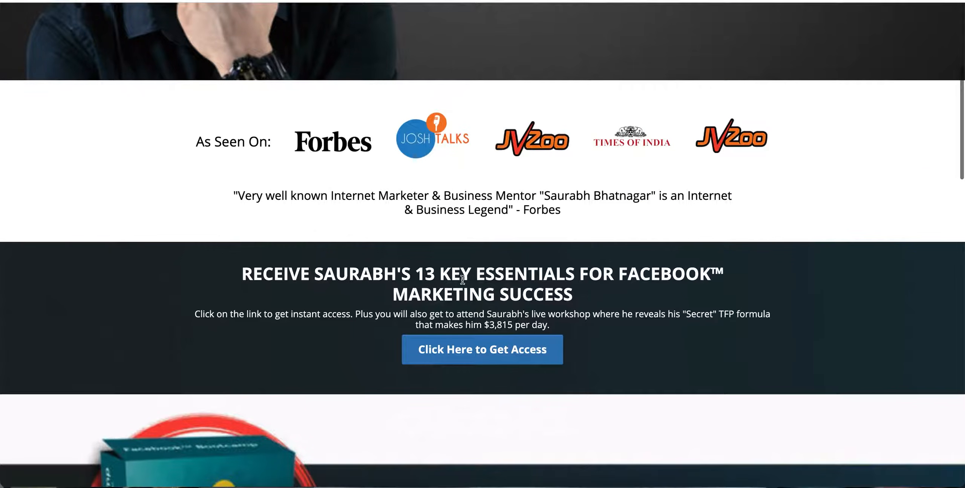
pyautogui.scroll(5, 483, 241)
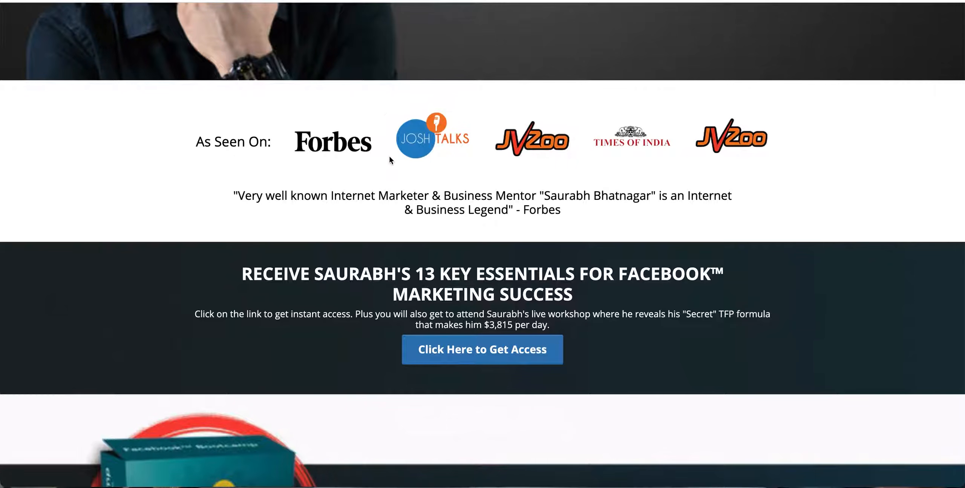
pyautogui.scroll(-2, 389, 156)
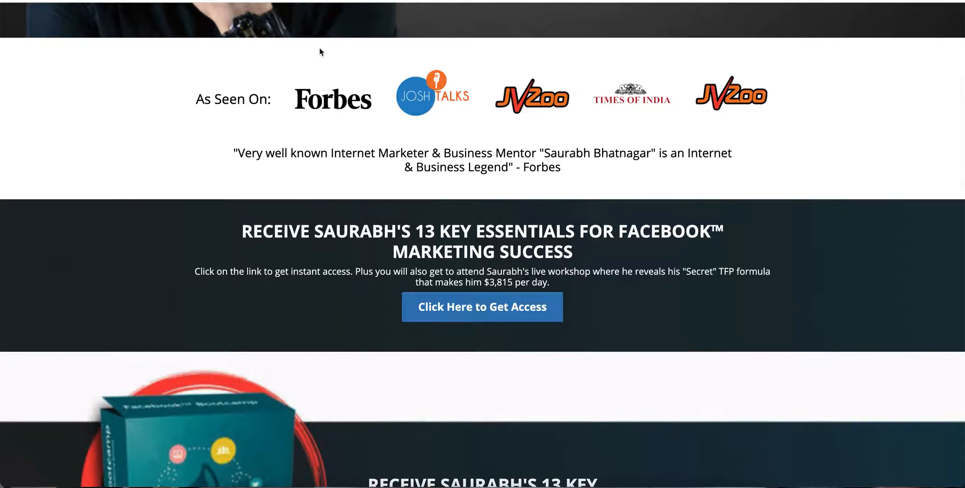
pyautogui.scroll(1, 379, 134)
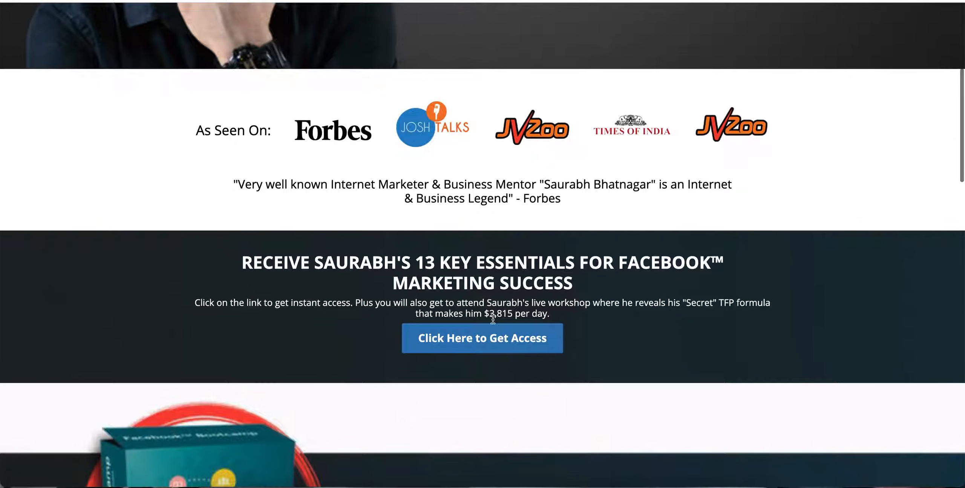
pyautogui.click(481, 340)
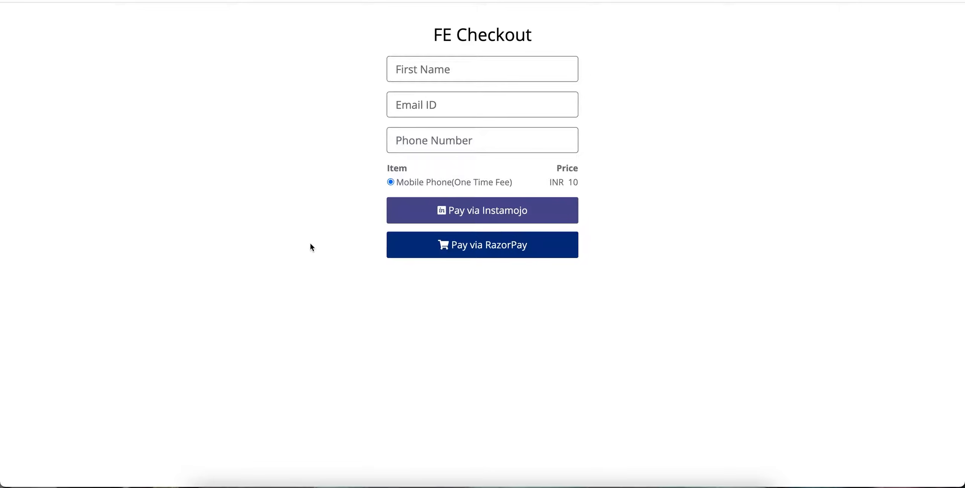
# Step: Open the published page in a new incognito window and follow the Click Here to Get Access button to the checkout
pyautogui.press('super+shift+n')
pyautogui.write('https://sbu.flexifunnels.com/8wkzcwid?id=2023')
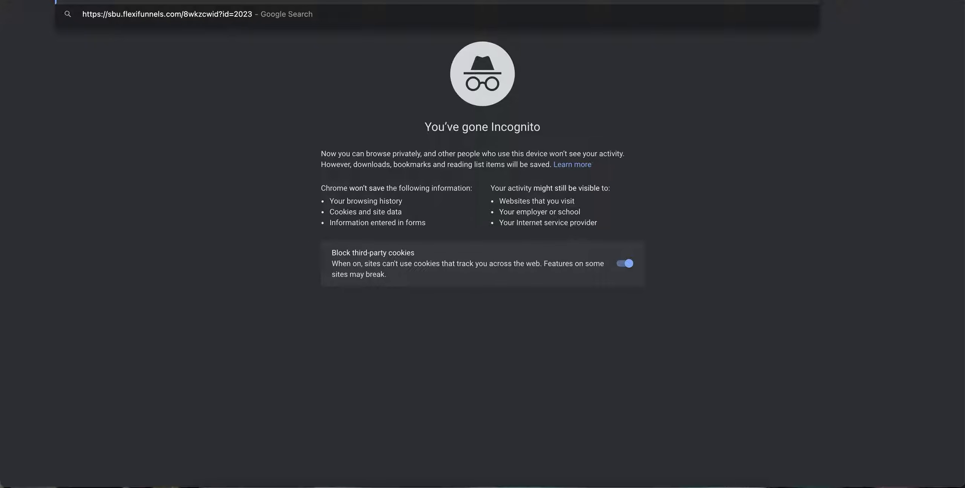
pyautogui.press('Return')
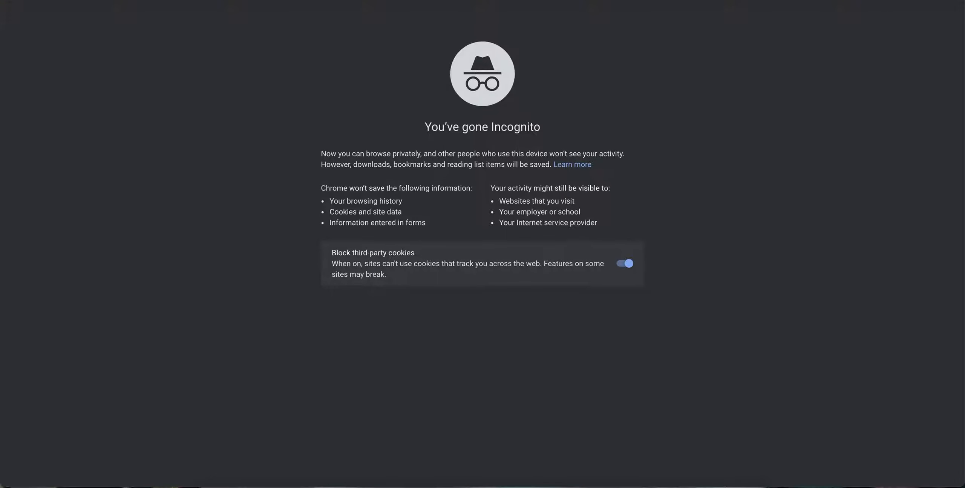
pyautogui.write('https://jobs.thevfunnels.com/job-home')
pyautogui.press('Return')
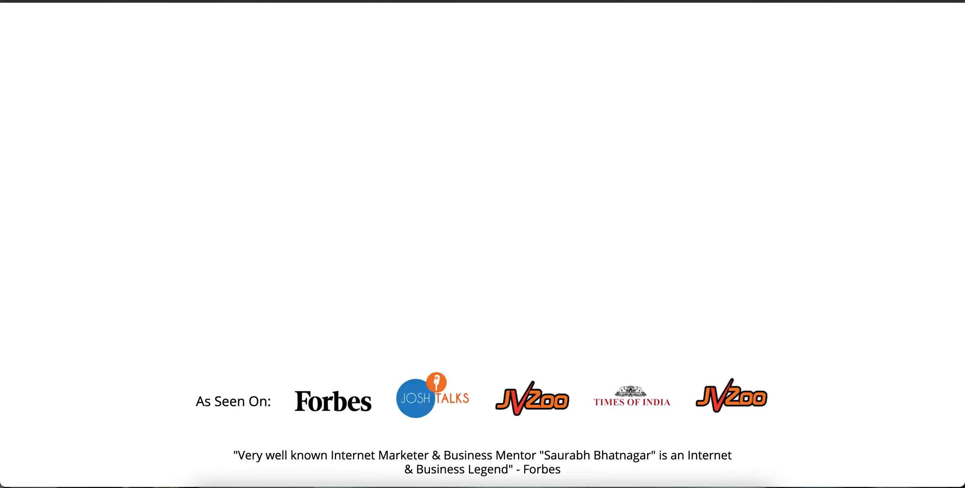
pyautogui.scroll(-10, 291, 190)
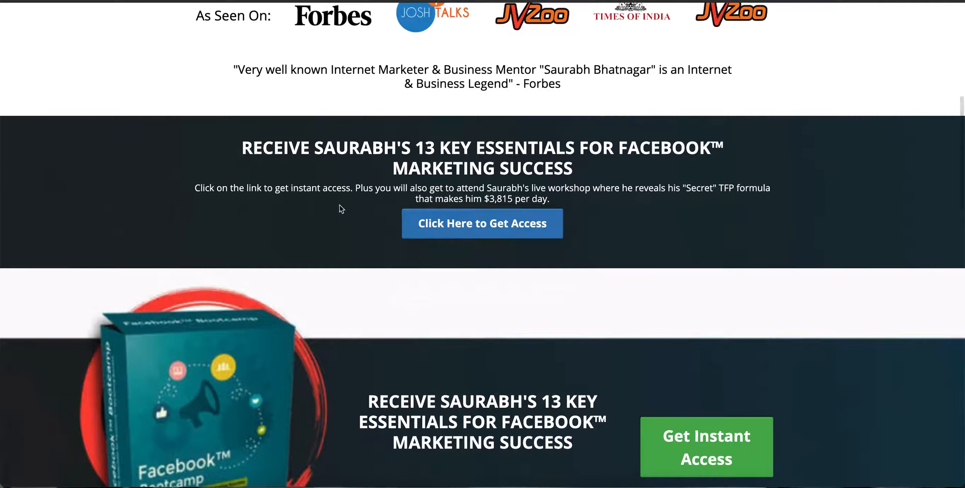
pyautogui.click(495, 226)
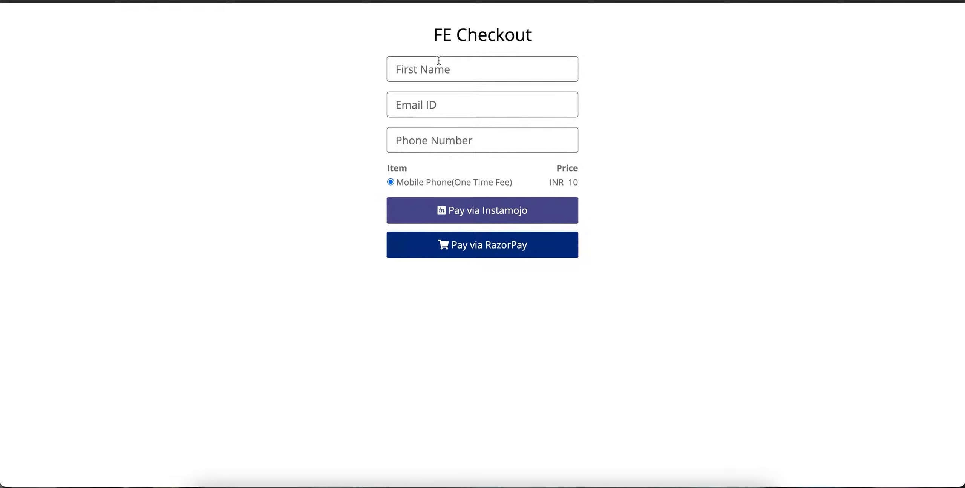
# Step: Fill in the FE Checkout form with a first name, e-mail address and phone number
pyautogui.click(447, 136)
pyautogui.write('77777')
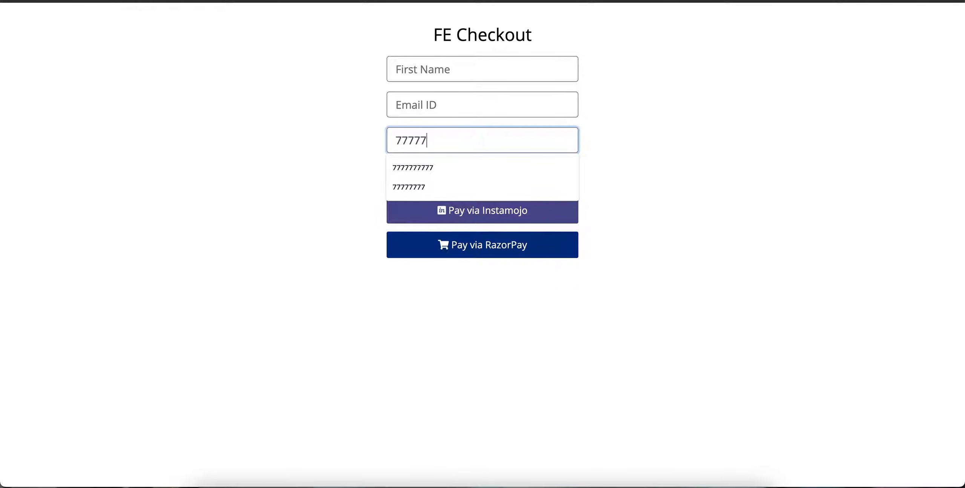
pyautogui.click(437, 166)
pyautogui.click(431, 72)
pyautogui.click(433, 94)
pyautogui.click(439, 104)
pyautogui.click(444, 140)
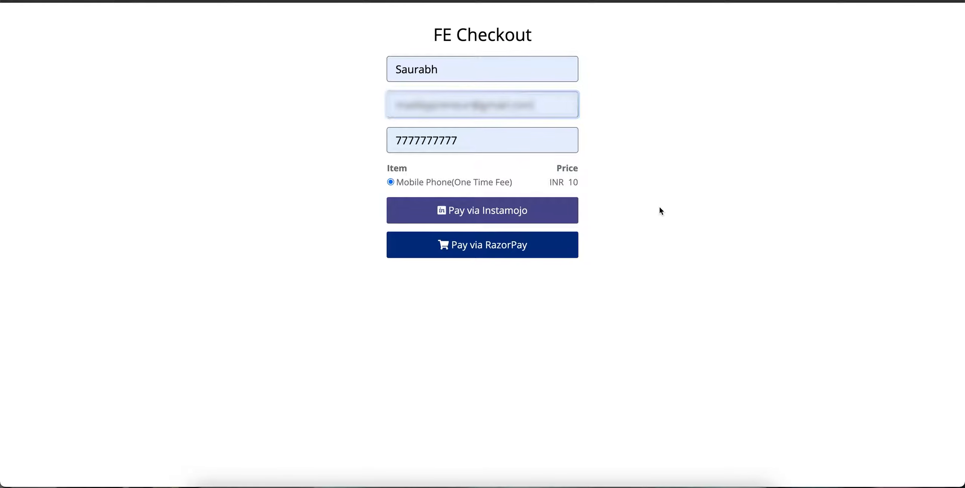
# Step: Proceed to pay for the Mobile Phone item via Instamojo and check the payment purpose
pyautogui.click(493, 213)
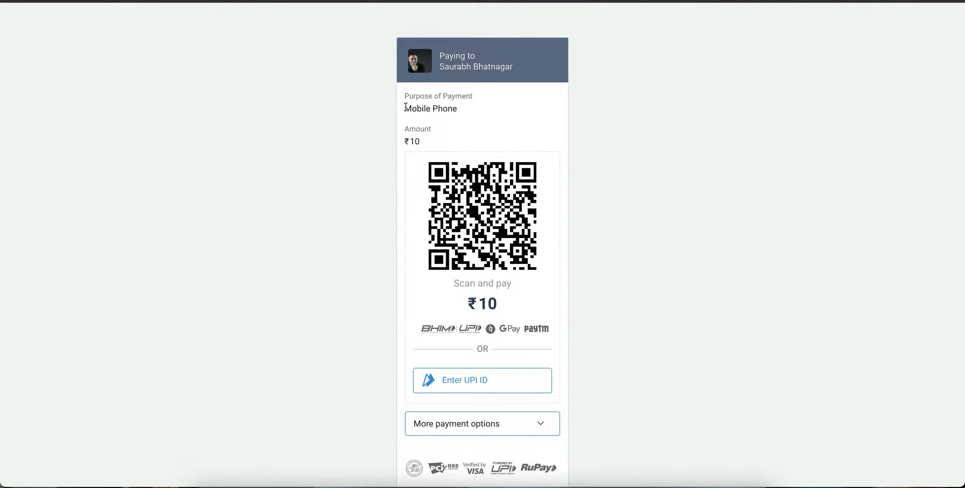
pyautogui.moveTo(406, 108); pyautogui.dragTo(457, 108)
pyautogui.click(460, 108)
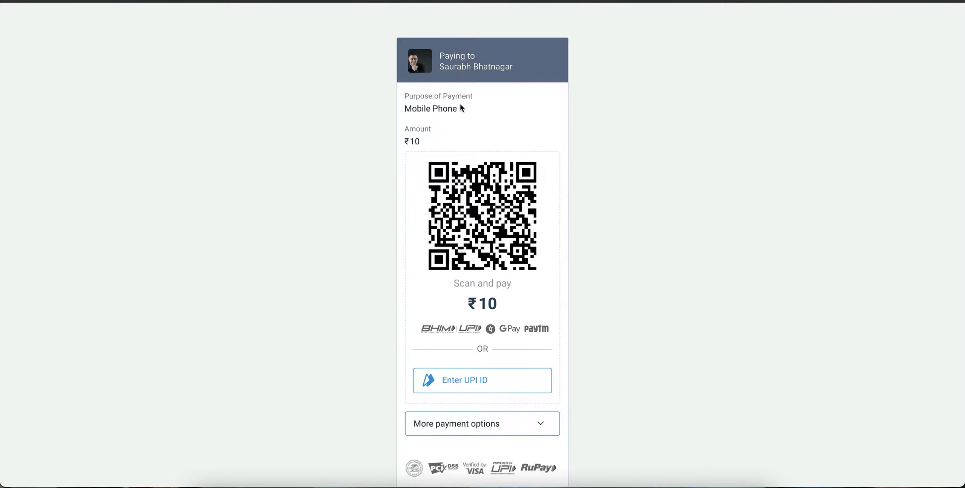